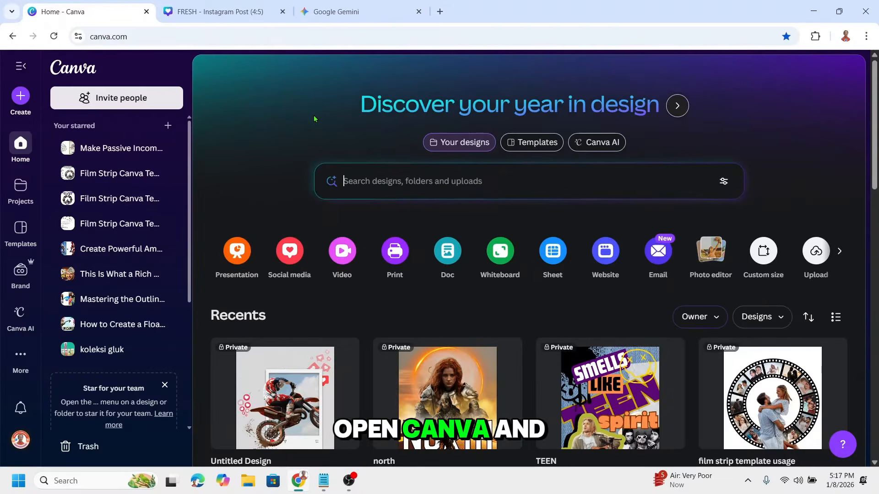
# Create an Instagram Post (4:5) design and place a horizontal guide about two thirds of the way down the page.
pyautogui.click(292, 255)
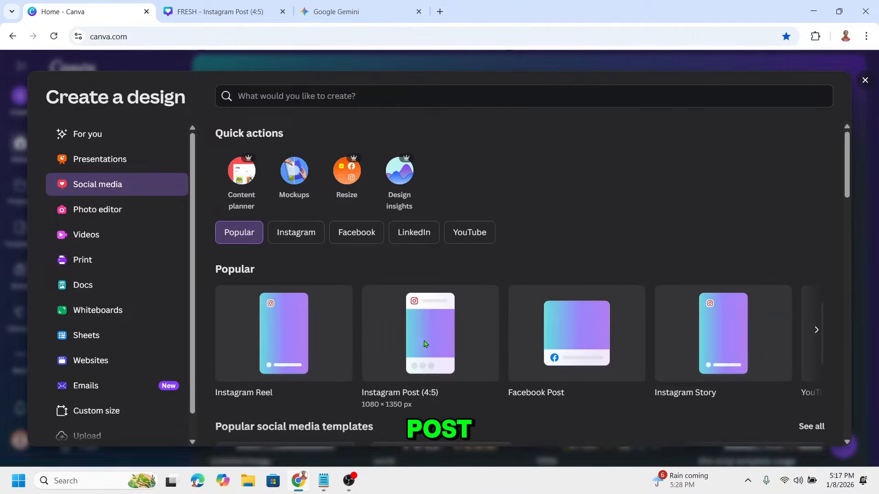
pyautogui.click(421, 345)
pyautogui.moveTo(442, 167); pyautogui.dragTo(465, 324)
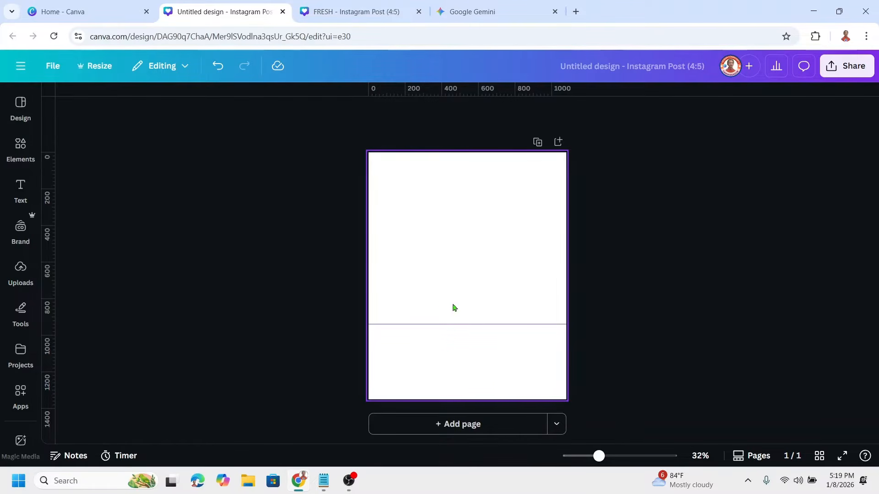
# Change the page background to the light grey default solid color.
pyautogui.click(442, 245)
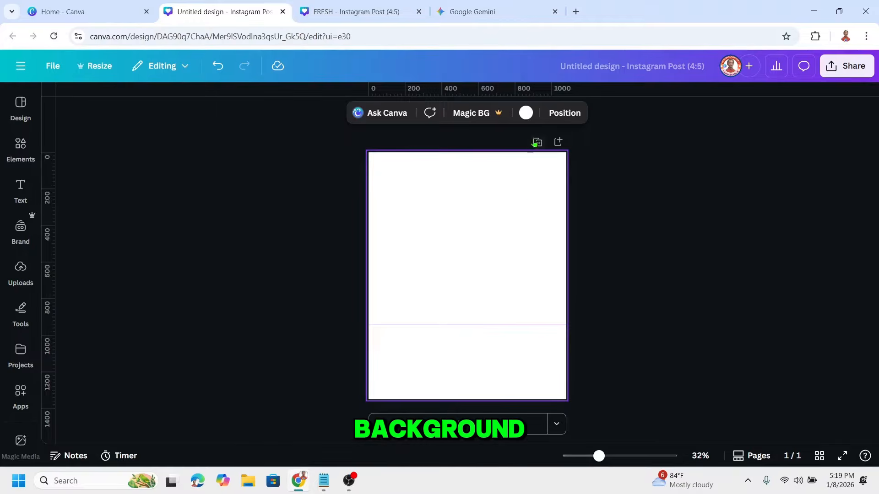
pyautogui.click(527, 114)
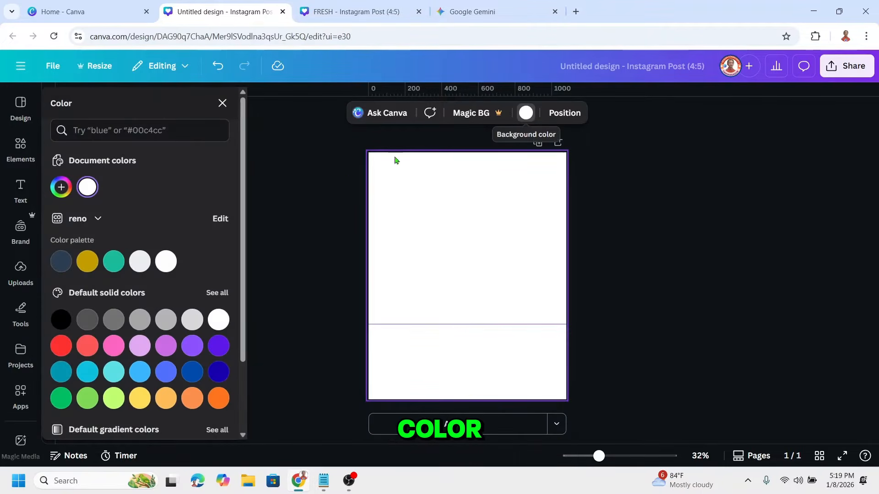
pyautogui.click(191, 320)
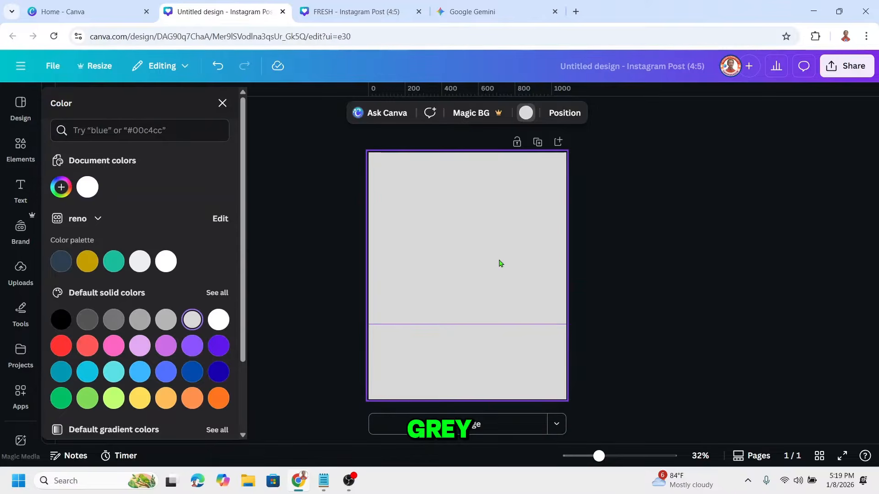
# Add the White Fog element, enlarge it to the full page width and position it over the upper part of the page.
pyautogui.click(20, 149)
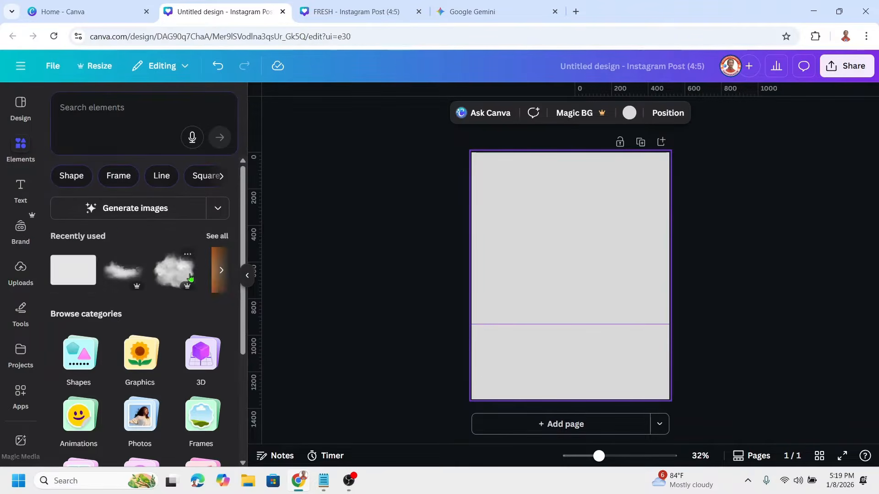
pyautogui.click(188, 257)
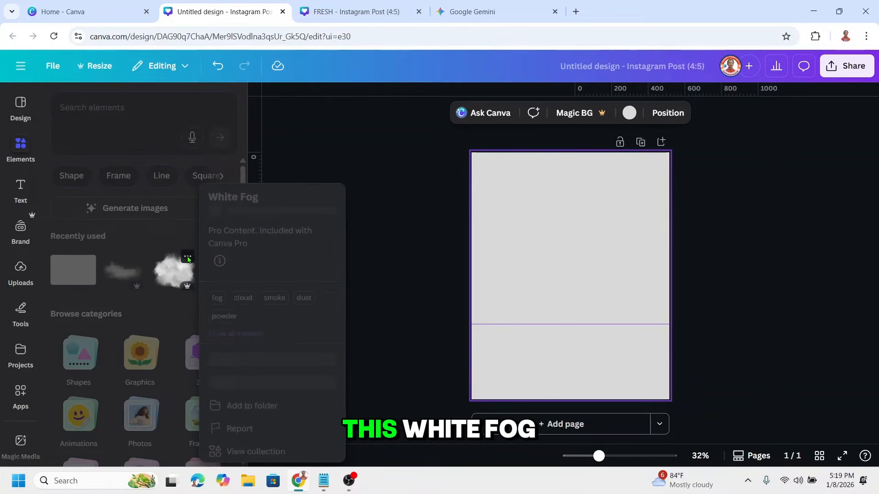
pyautogui.click(173, 276)
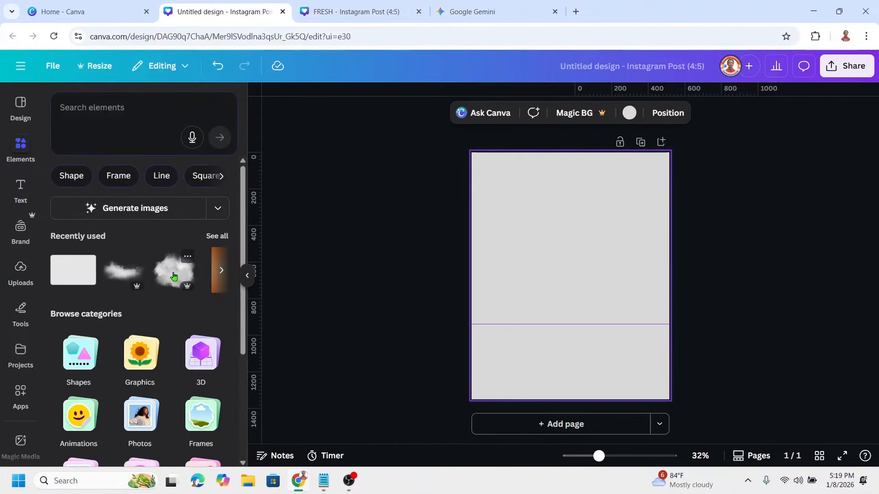
pyautogui.click(173, 276)
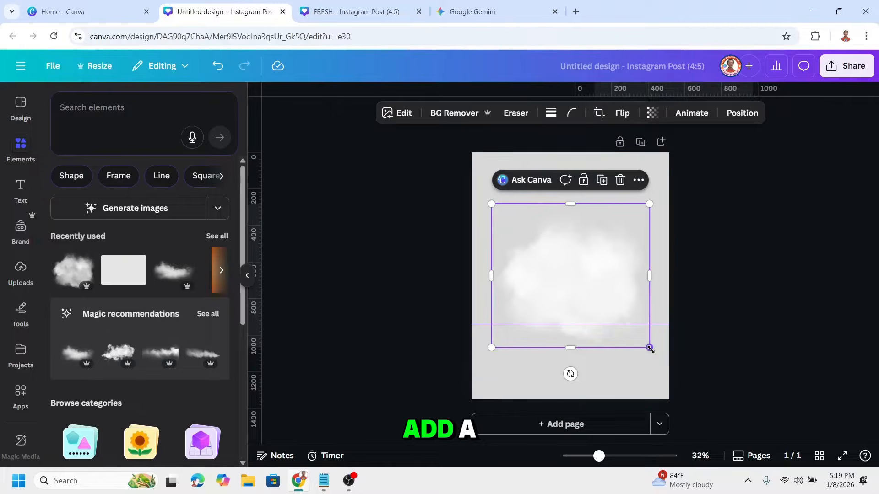
pyautogui.moveTo(650, 349); pyautogui.dragTo(669, 373)
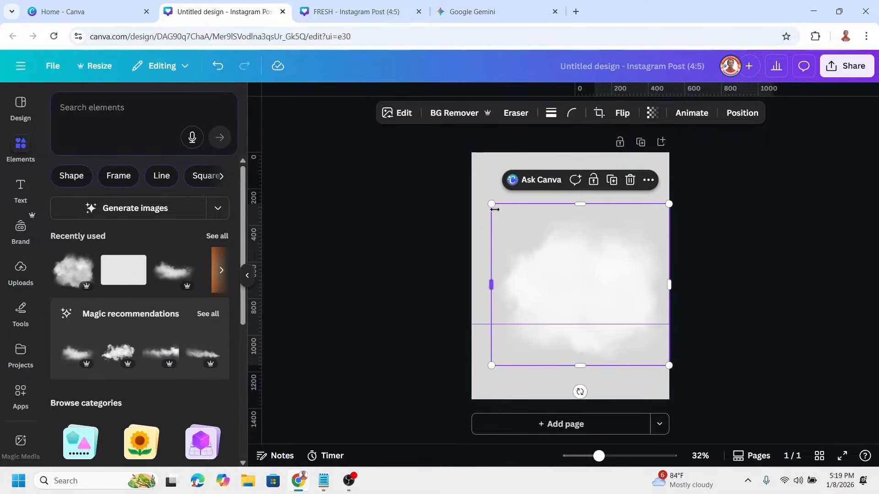
pyautogui.moveTo(491, 203); pyautogui.dragTo(469, 182)
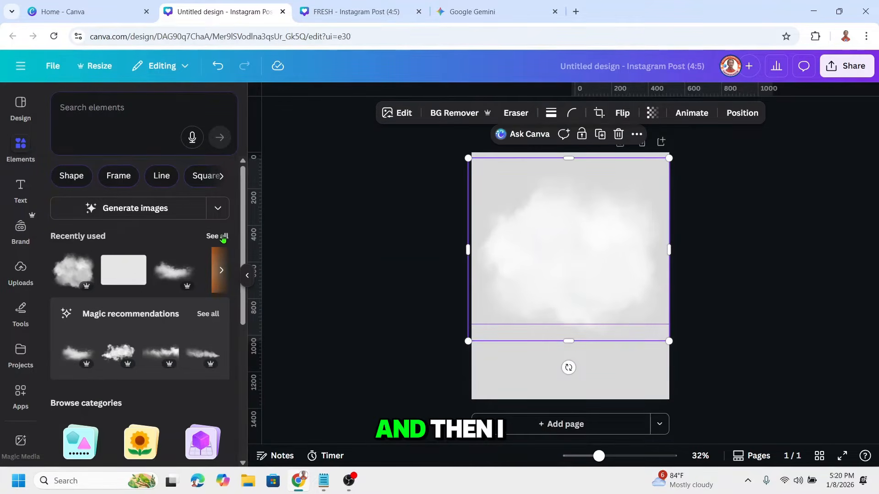
# Add the recently used Running Woman photo to the page and remove its background.
pyautogui.click(218, 236)
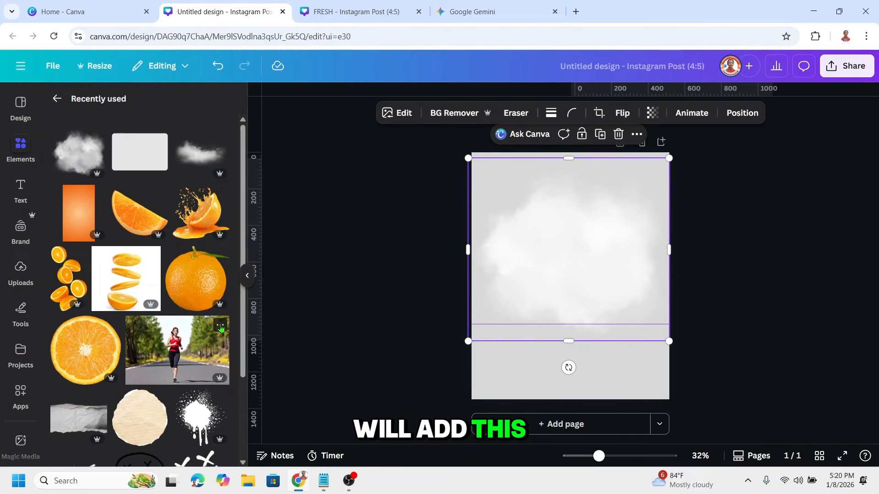
pyautogui.click(221, 326)
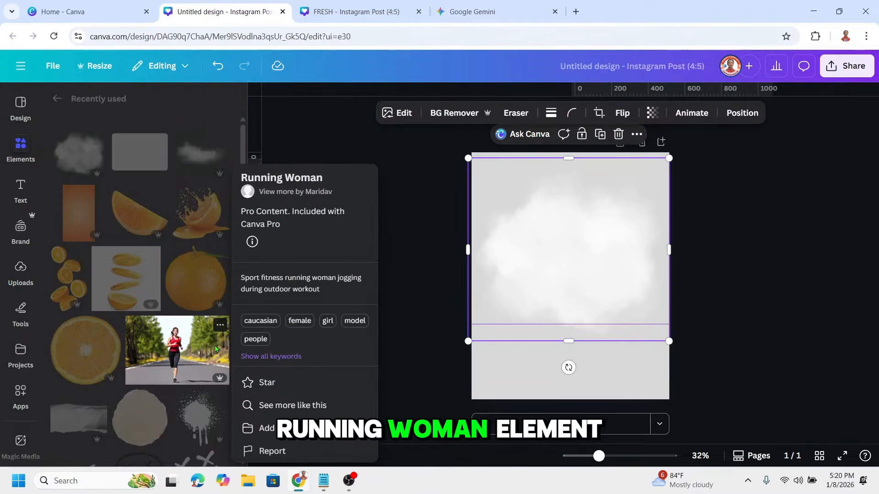
pyautogui.click(200, 351)
pyautogui.click(200, 351)
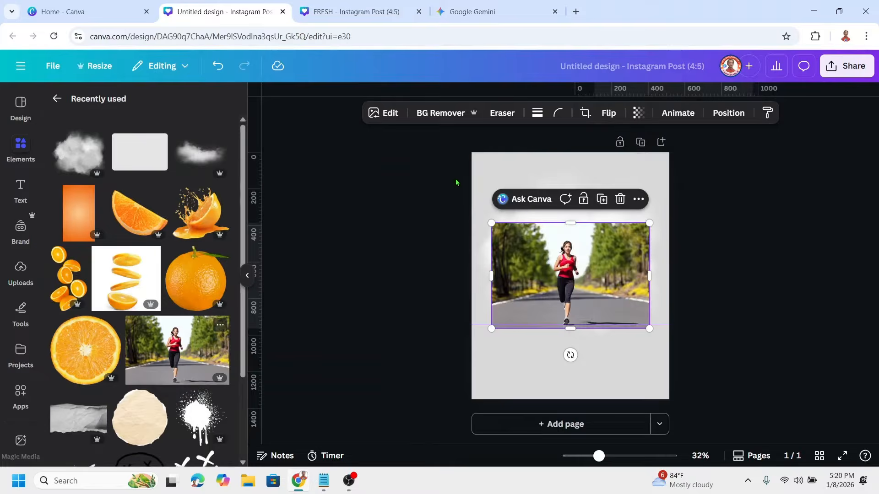
pyautogui.click(446, 112)
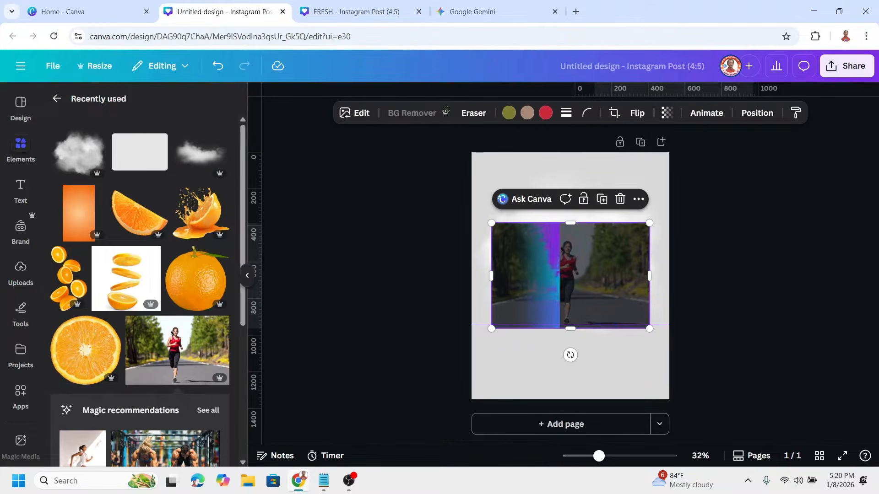
# Crop the running woman's empty sides, enlarge her and centre her on the page with her feet just above the guide.
pyautogui.moveTo(651, 279); pyautogui.dragTo(584, 281)
pyautogui.moveTo(491, 276); pyautogui.dragTo(551, 277)
pyautogui.moveTo(568, 223); pyautogui.dragTo(631, 165)
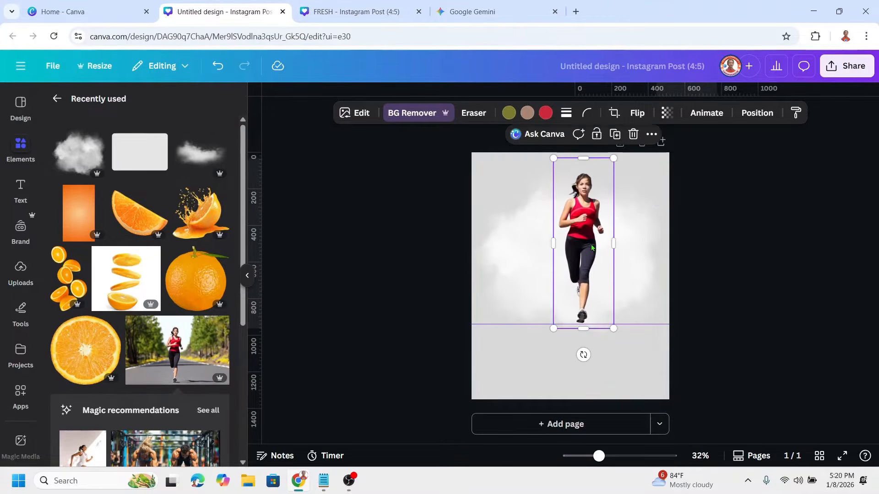
pyautogui.moveTo(587, 244); pyautogui.dragTo(573, 244)
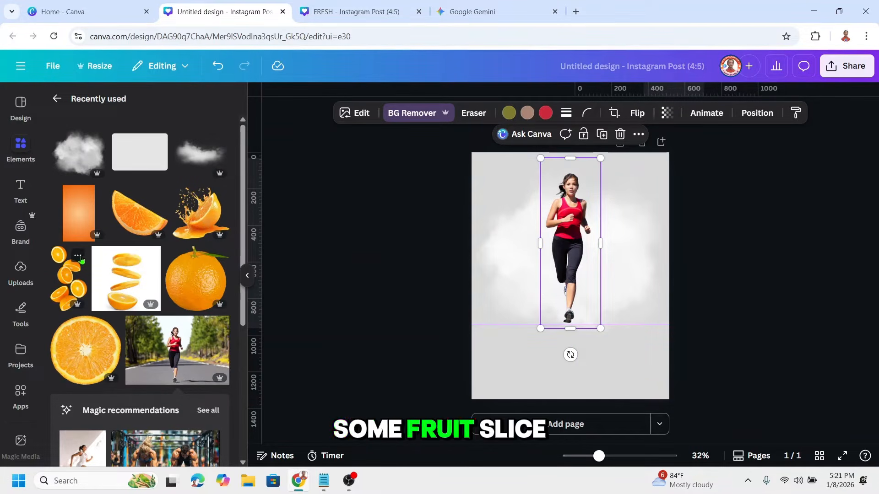
# Add the Falling Orange slice element, shrink it to about the runner's height and tilt it clockwise over her.
pyautogui.click(77, 254)
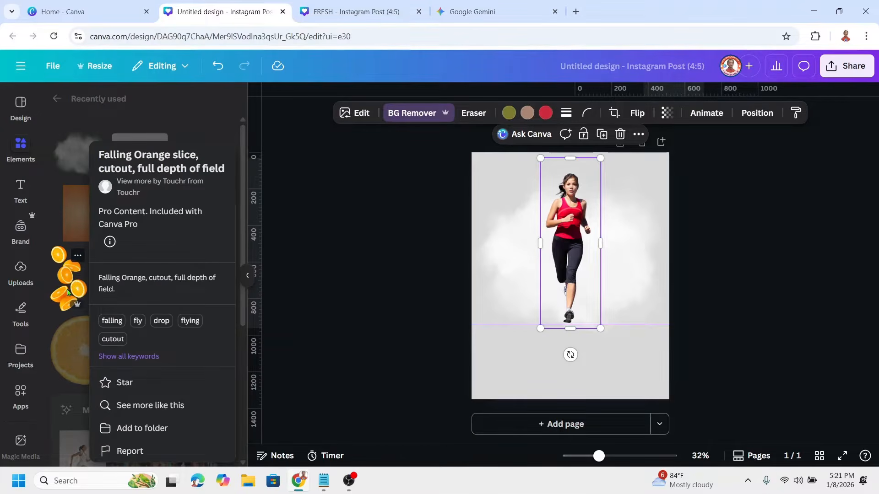
pyautogui.click(66, 288)
pyautogui.click(68, 287)
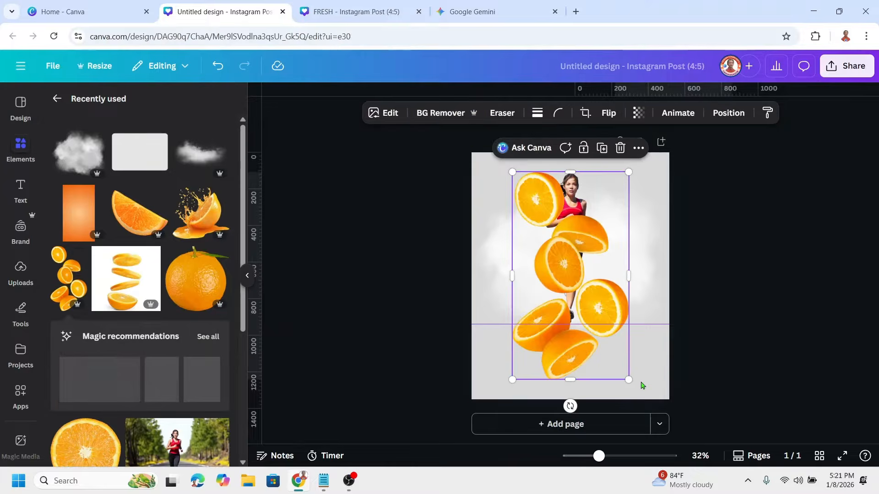
pyautogui.moveTo(629, 379); pyautogui.dragTo(604, 335)
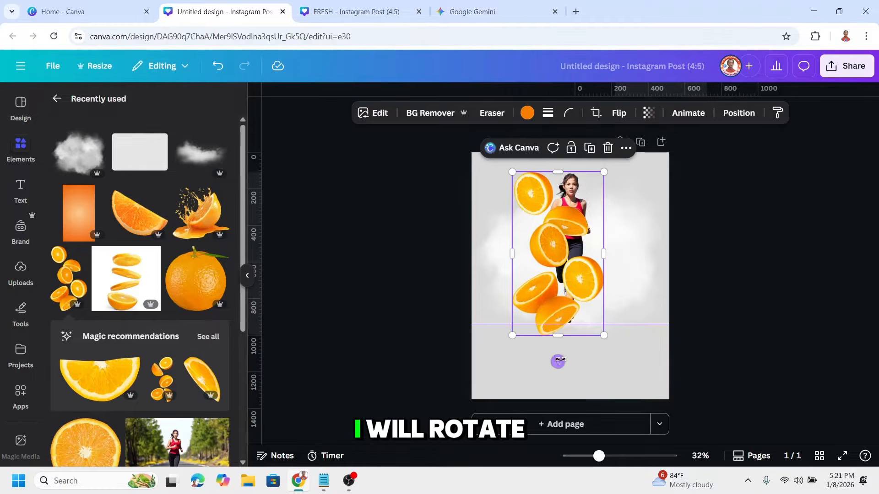
pyautogui.moveTo(536, 360); pyautogui.dragTo(513, 350)
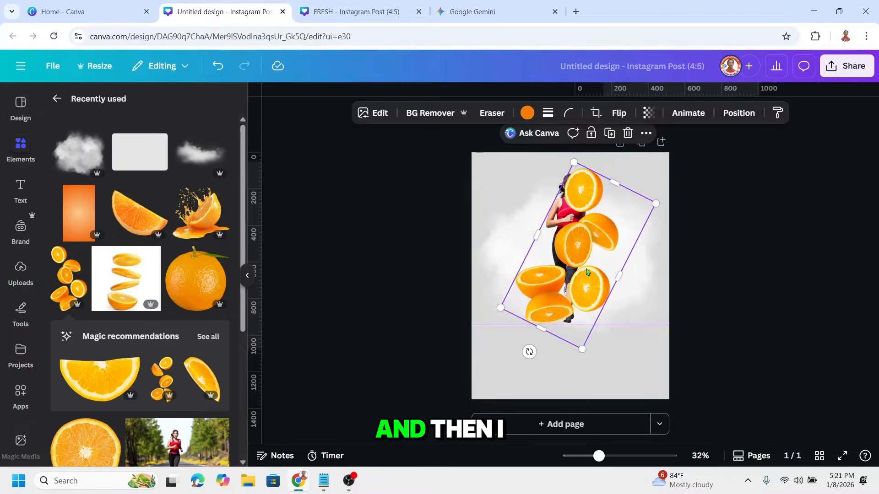
# Add the Orange slice with juice splash element, shrink and tilt it, and place it over the runner's upper body.
pyautogui.click(220, 196)
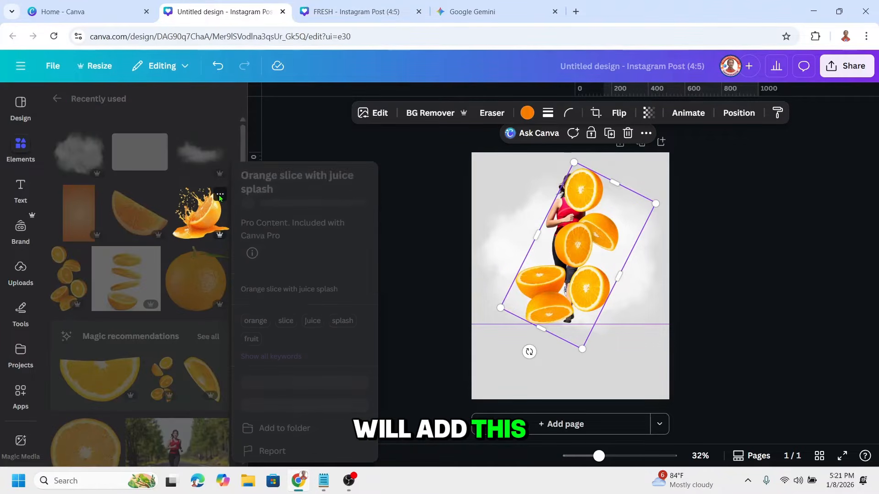
pyautogui.click(198, 219)
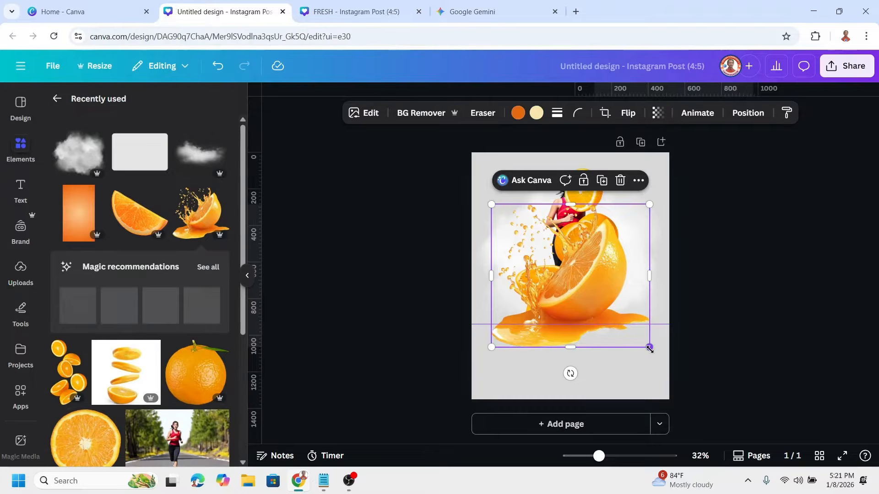
pyautogui.moveTo(648, 349); pyautogui.dragTo(611, 311)
pyautogui.moveTo(556, 338); pyautogui.dragTo(597, 352)
pyautogui.moveTo(563, 273); pyautogui.dragTo(579, 243)
pyautogui.moveTo(645, 258); pyautogui.dragTo(633, 251)
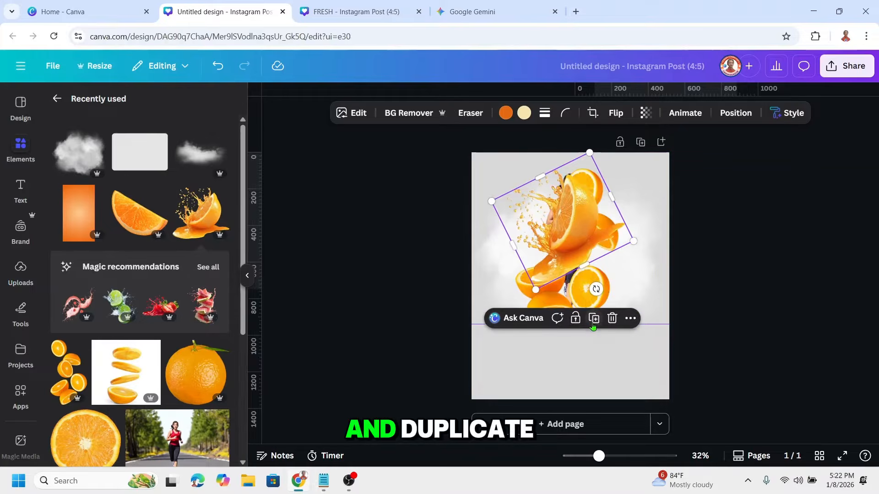
# Duplicate the juice splash, rotate and shrink the copy so it splashes rightward, and place it over the runner's legs.
pyautogui.click(594, 319)
pyautogui.moveTo(596, 289); pyautogui.dragTo(527, 196)
pyautogui.moveTo(586, 233); pyautogui.dragTo(594, 291)
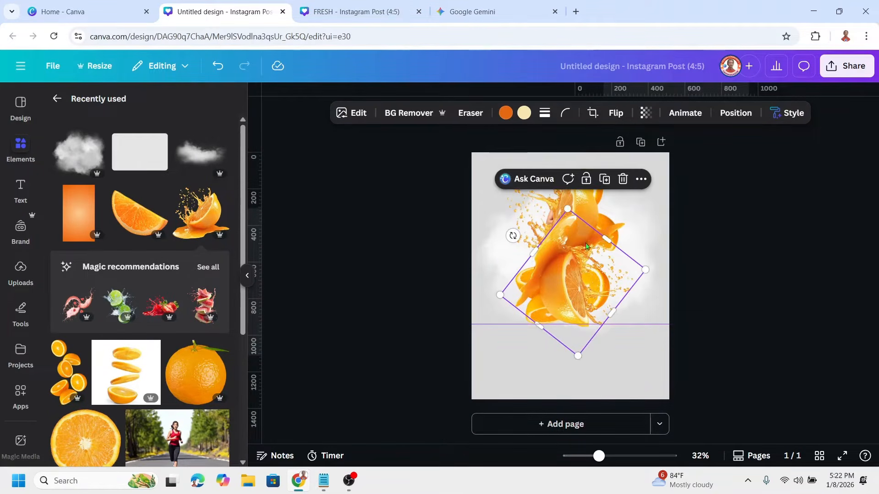
pyautogui.moveTo(567, 208); pyautogui.dragTo(568, 225)
pyautogui.moveTo(578, 275)
pyautogui.mouseDown()
pyautogui.moveTo(582, 287)
pyautogui.moveTo(590, 282)
pyautogui.mouseUp()
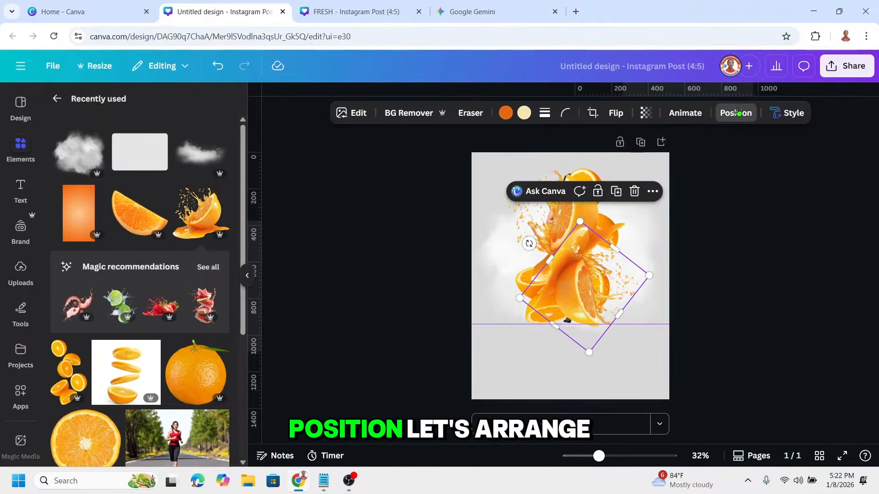
# Reorder the layers so the running woman is in front, with the falling orange slices directly behind her and above both splashes.
pyautogui.click(736, 112)
pyautogui.click(191, 130)
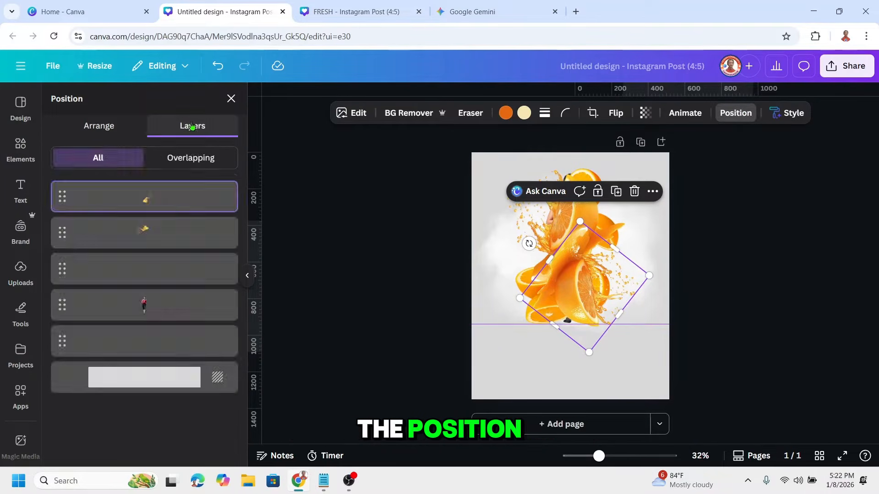
pyautogui.moveTo(172, 309); pyautogui.dragTo(171, 196)
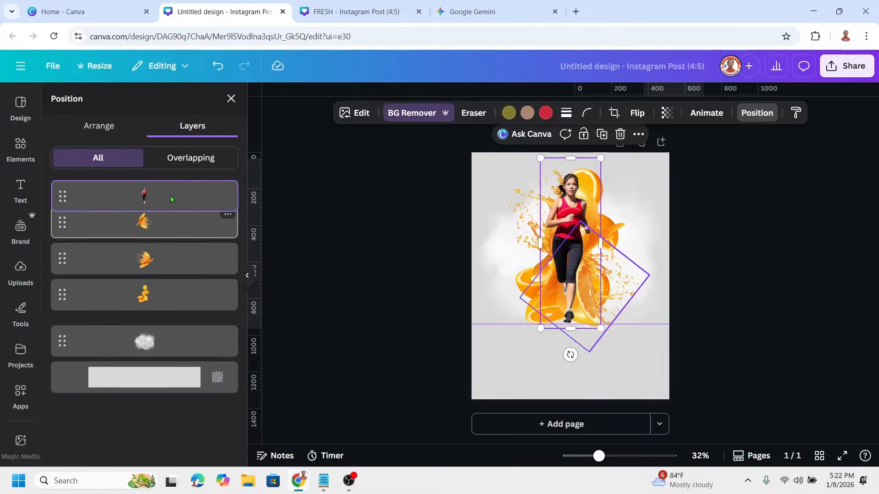
pyautogui.moveTo(162, 314); pyautogui.dragTo(165, 232)
# Add the Illustration of an Orange Slice element and shrink it to a small accent beside the runner.
pyautogui.click(39, 158)
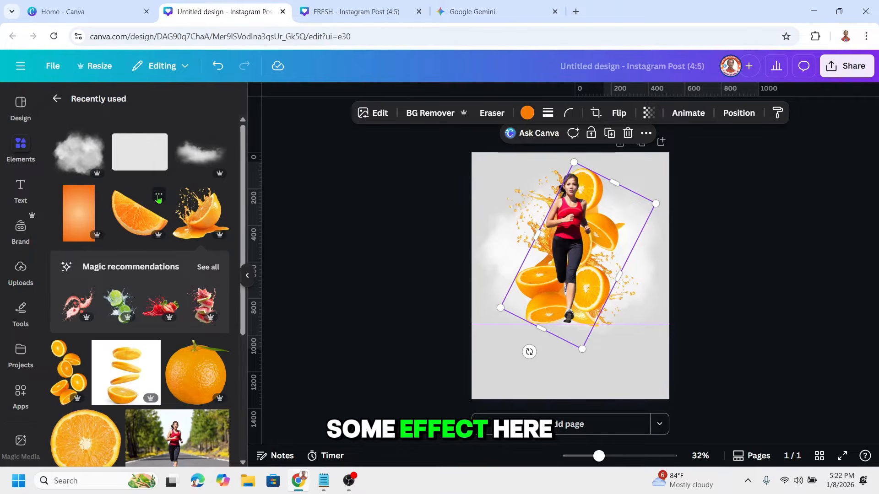
pyautogui.click(158, 198)
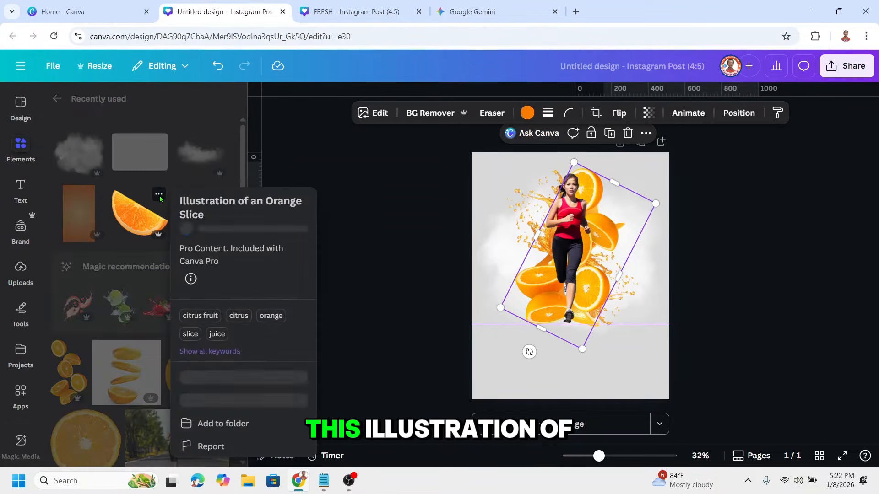
pyautogui.click(143, 226)
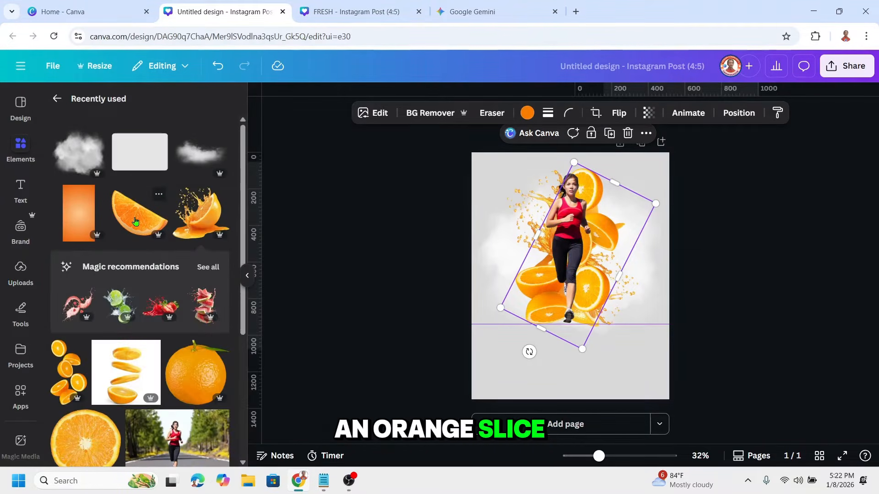
pyautogui.click(142, 226)
pyautogui.moveTo(649, 339); pyautogui.dragTo(528, 282)
# Duplicate the small orange slice three times and scatter the copies around the runner, with two slices on each side.
pyautogui.click(554, 155)
pyautogui.moveTo(531, 241); pyautogui.dragTo(536, 241)
pyautogui.click(553, 208)
pyautogui.moveTo(524, 283); pyautogui.dragTo(646, 316)
pyautogui.click(526, 188)
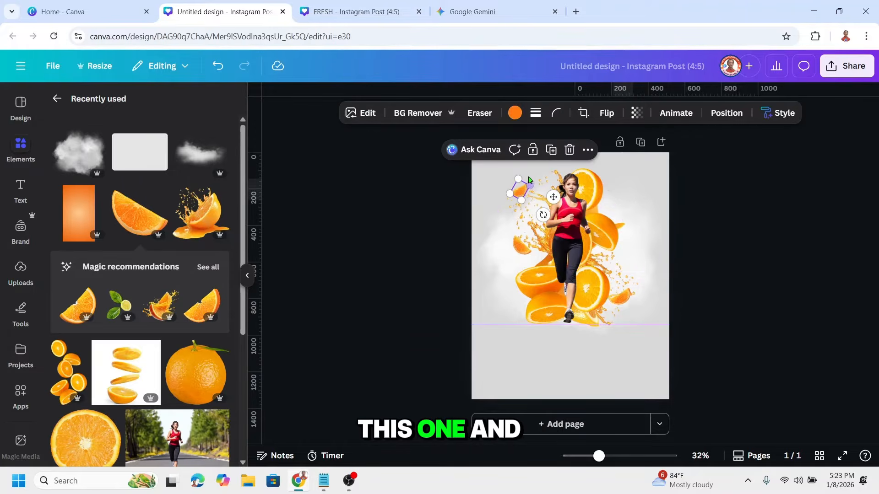
pyautogui.click(551, 150)
pyautogui.moveTo(555, 200); pyautogui.dragTo(616, 268)
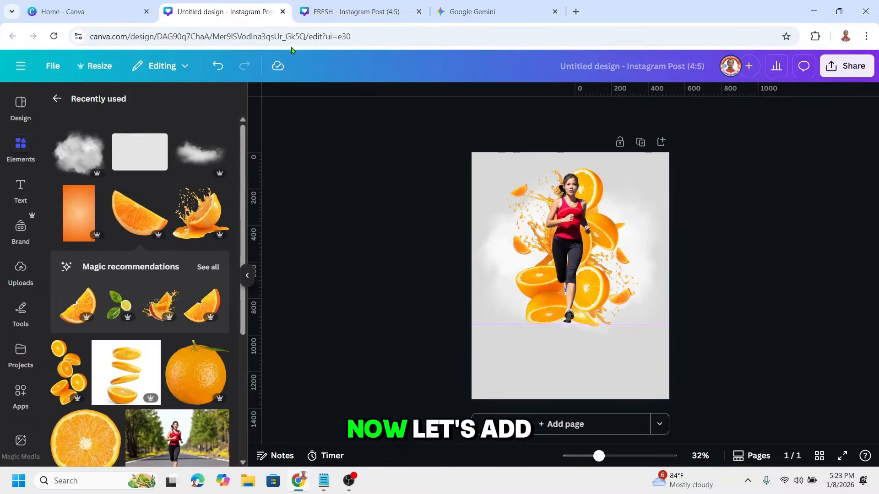
# Add a text box to the poster reading "FRESH" and "ACTIVE" on two lines.
pyautogui.click(21, 190)
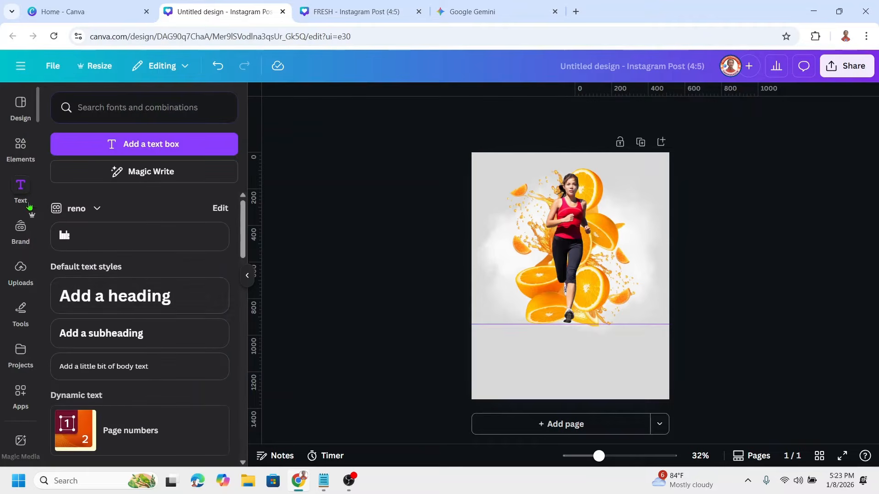
pyautogui.write('tFRE')
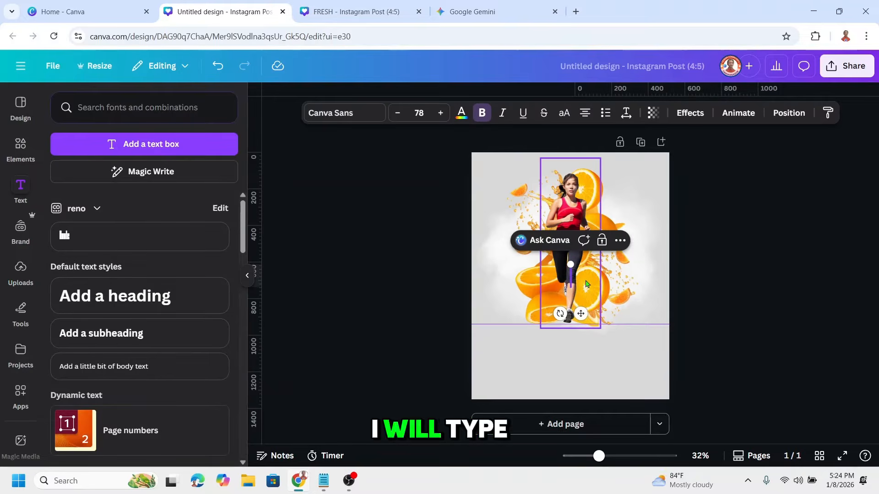
pyautogui.write('SH')
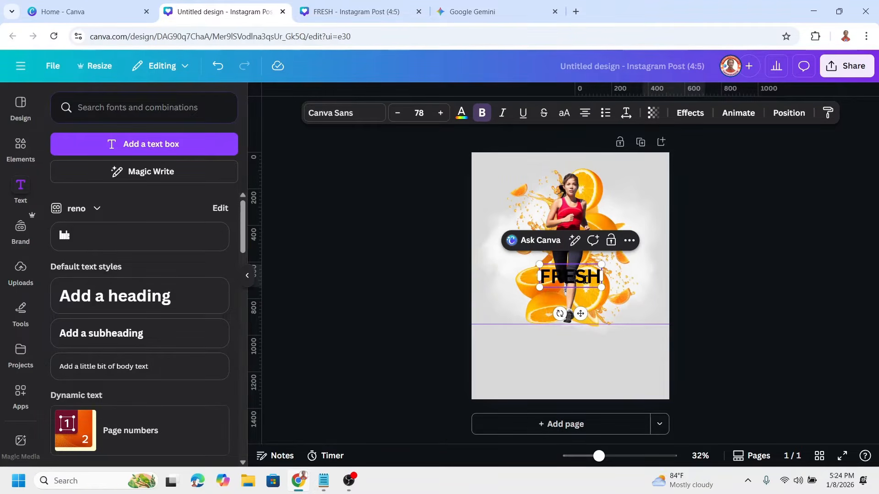
pyautogui.press('Return')
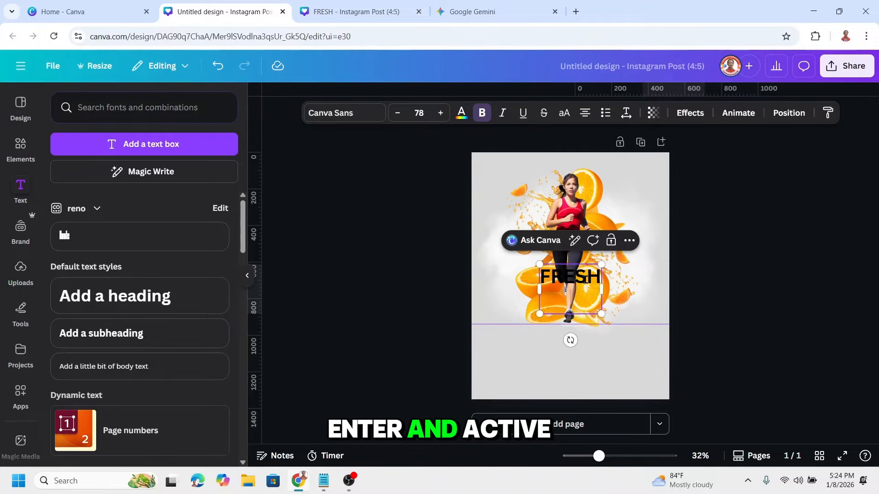
pyautogui.write('ACTIVE')
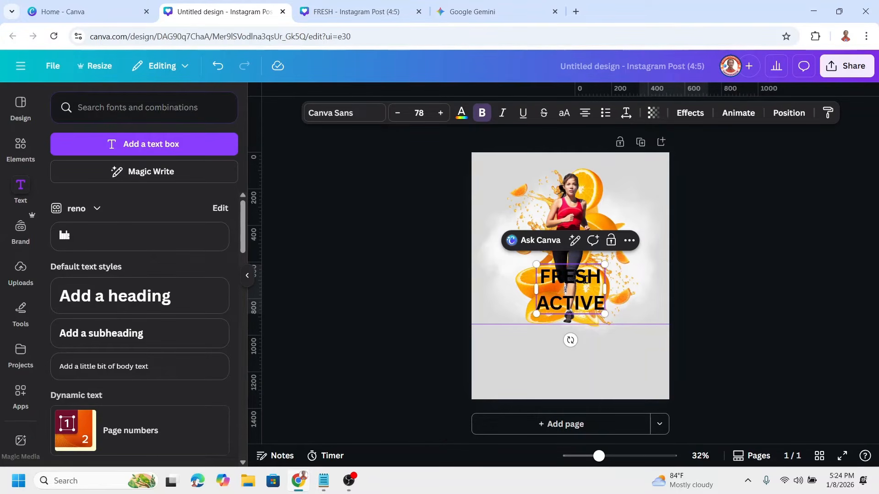
# Set the FRESH ACTIVE heading's font to Futura Display and enlarge it to size 191.
pyautogui.hotkey('ctrl', 'a')
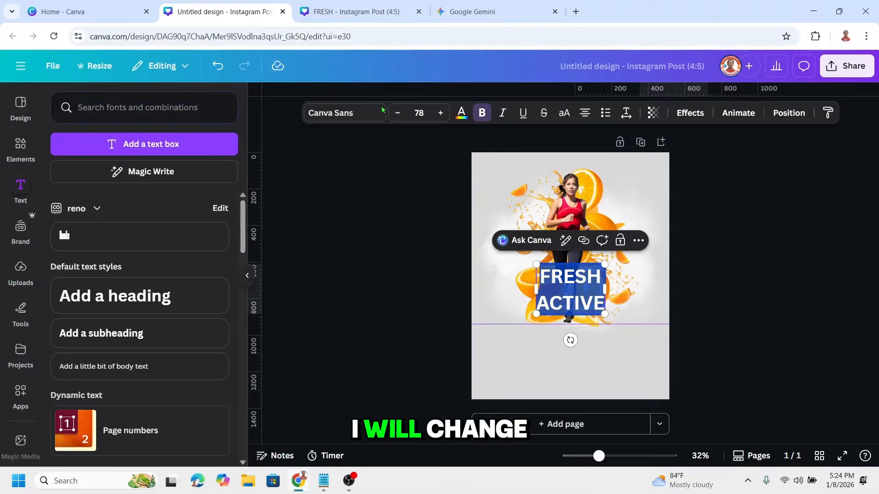
pyautogui.click(348, 117)
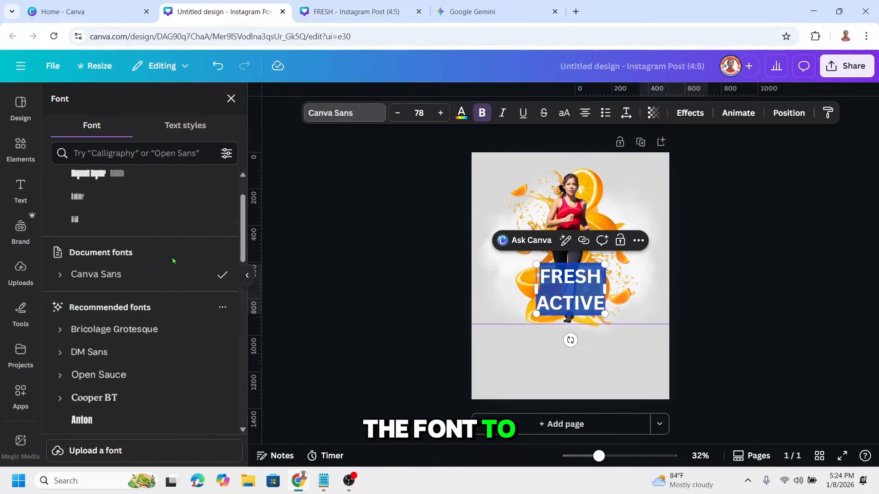
pyautogui.click(121, 151)
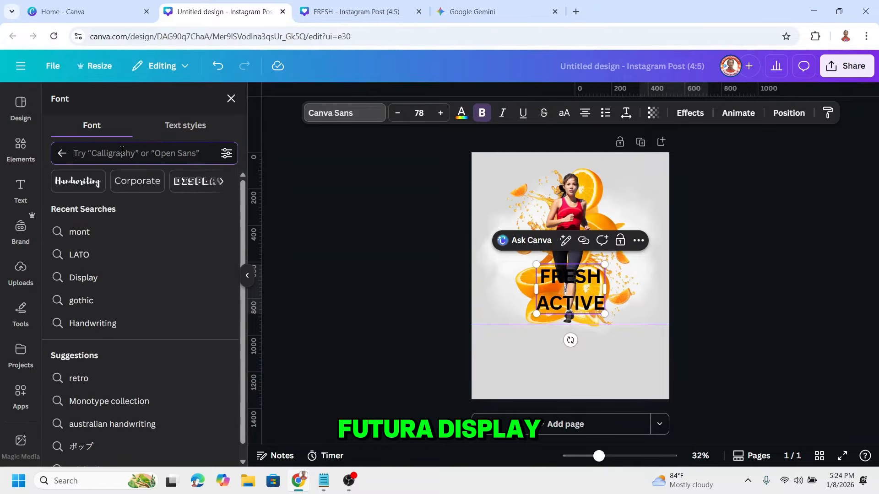
pyautogui.write('FUTURA DIS')
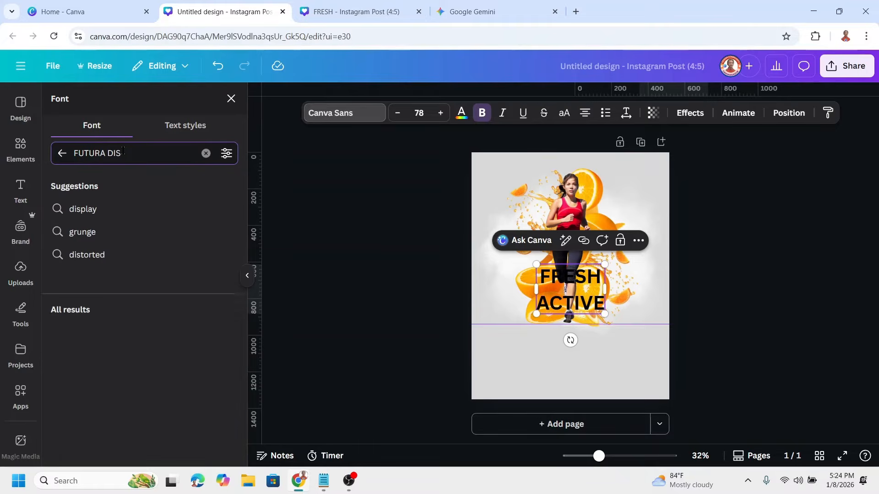
pyautogui.click(109, 315)
pyautogui.moveTo(605, 314); pyautogui.dragTo(656, 386)
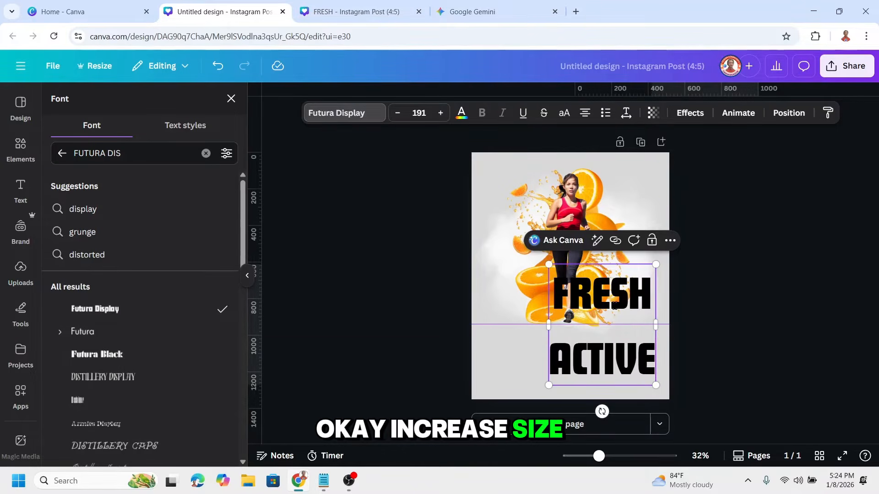
# Tighten the heading's line spacing to about 0.87 and centre the heading on the page below the runner.
pyautogui.click(626, 114)
pyautogui.moveTo(604, 199); pyautogui.dragTo(583, 204)
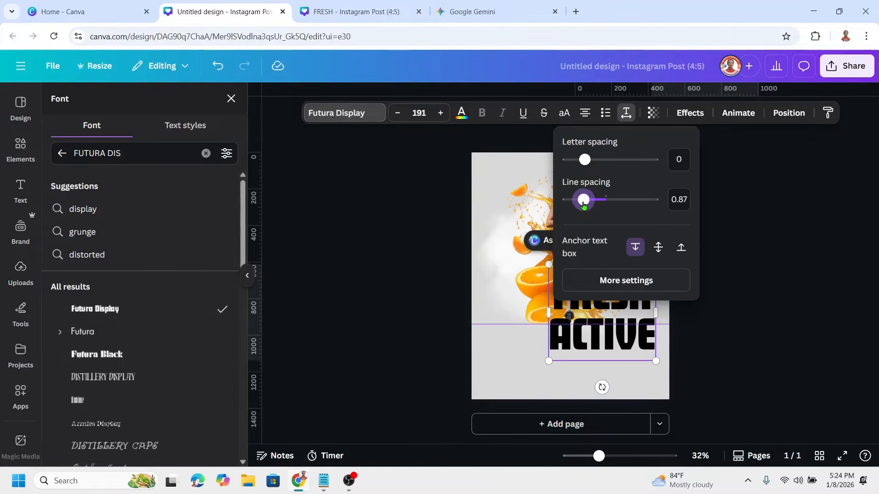
pyautogui.click(653, 390)
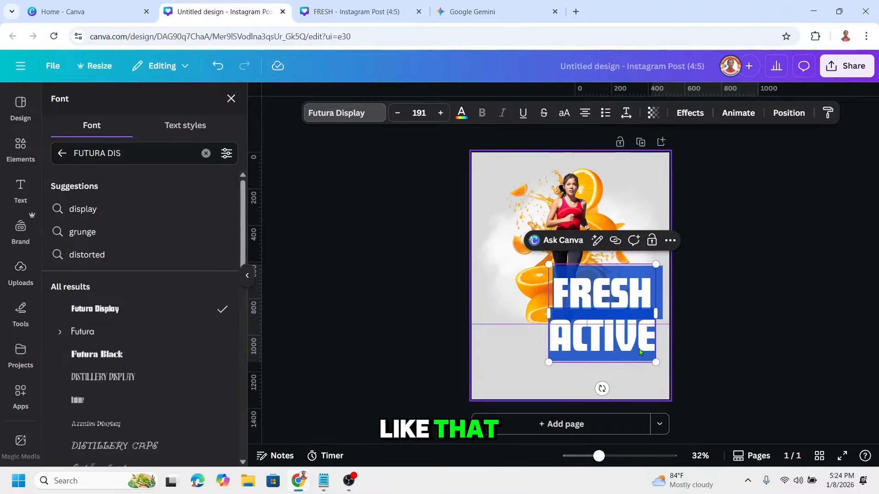
pyautogui.moveTo(634, 350); pyautogui.dragTo(599, 379)
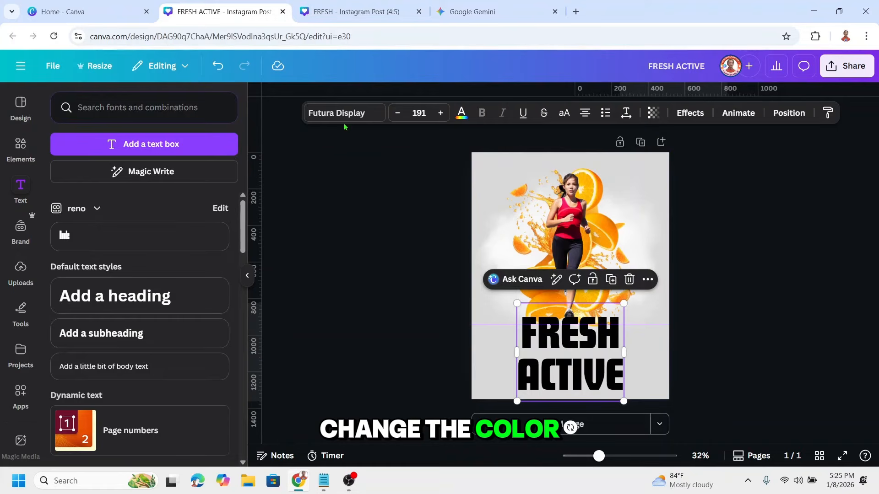
# Colour the heading dark orange from the splash photo's colours, shrink it to size 174 and centre it beneath the runner's feet.
pyautogui.click(461, 114)
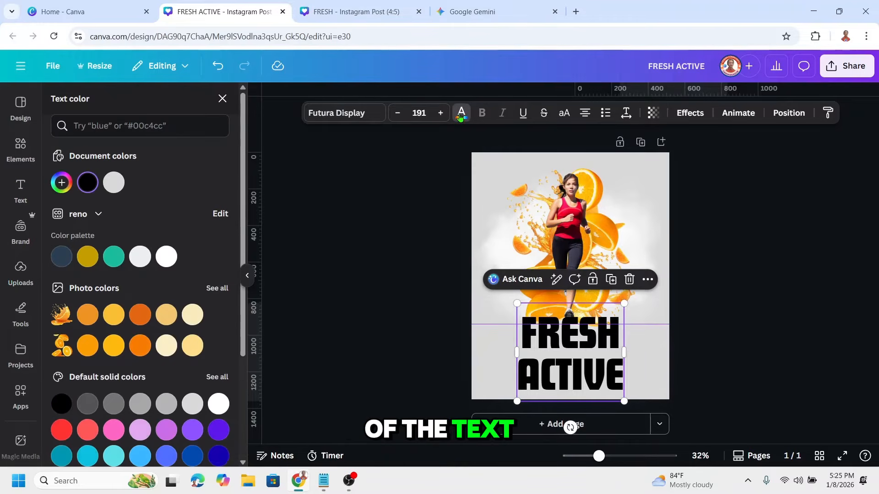
pyautogui.click(140, 315)
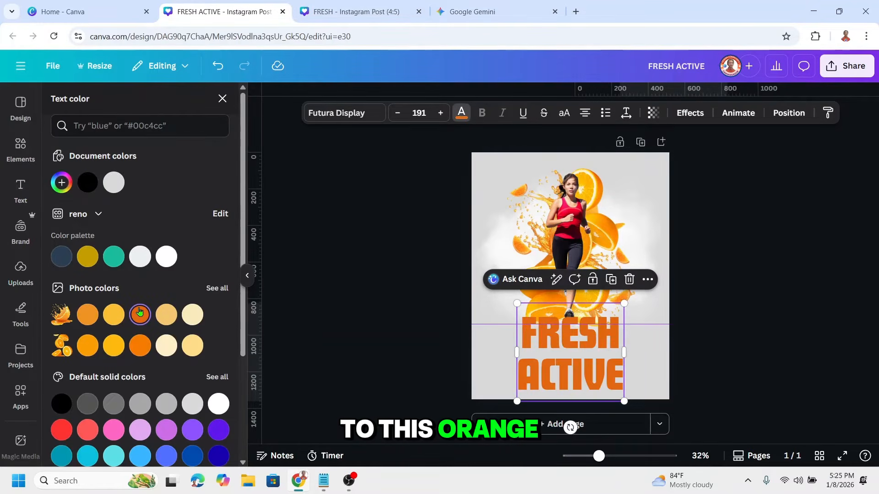
pyautogui.scroll(3, 569, 289)
pyautogui.moveTo(656, 317); pyautogui.dragTo(617, 343)
pyautogui.scroll(-2, 609, 343)
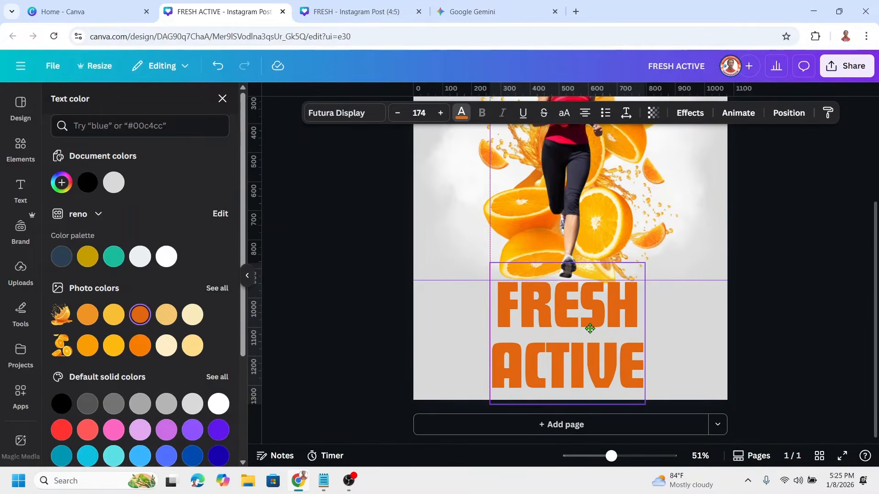
pyautogui.click(683, 355)
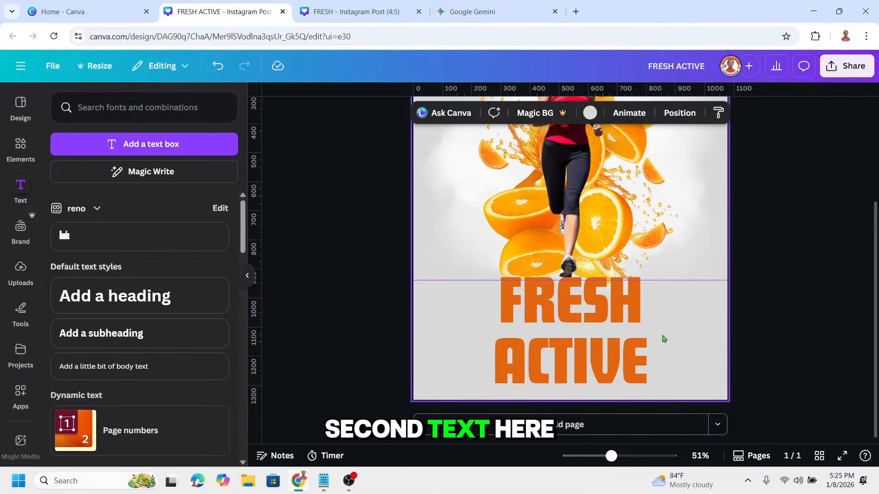
# Paste the tagline "Nature's energy drink in every slice.", move it over the heading and enlarge it to size 37.4.
pyautogui.write("Nature's energy drink in every slice.")
pyautogui.moveTo(579, 271); pyautogui.dragTo(508, 363)
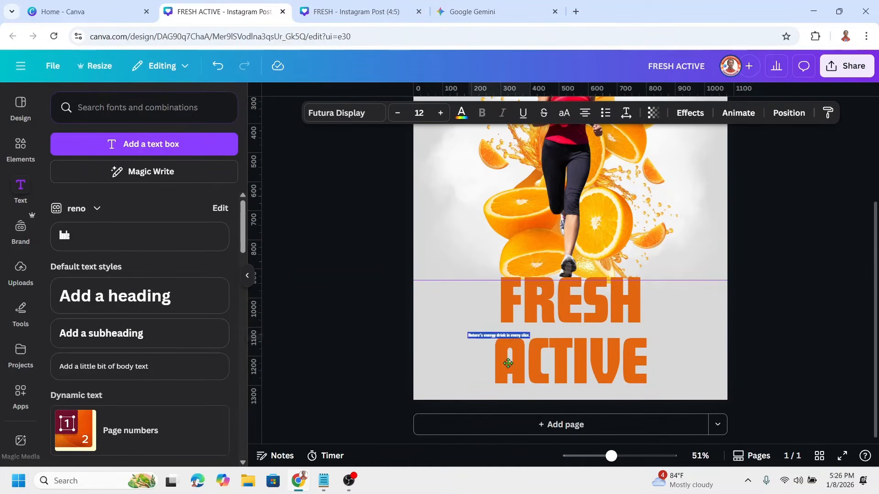
pyautogui.moveTo(560, 342); pyautogui.dragTo(664, 371)
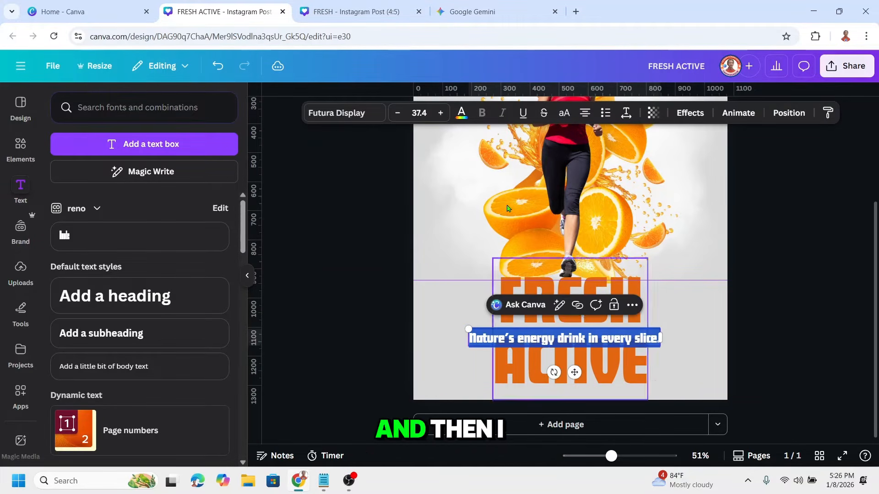
# Change the tagline's font to Montserrat Medium.
pyautogui.click(349, 114)
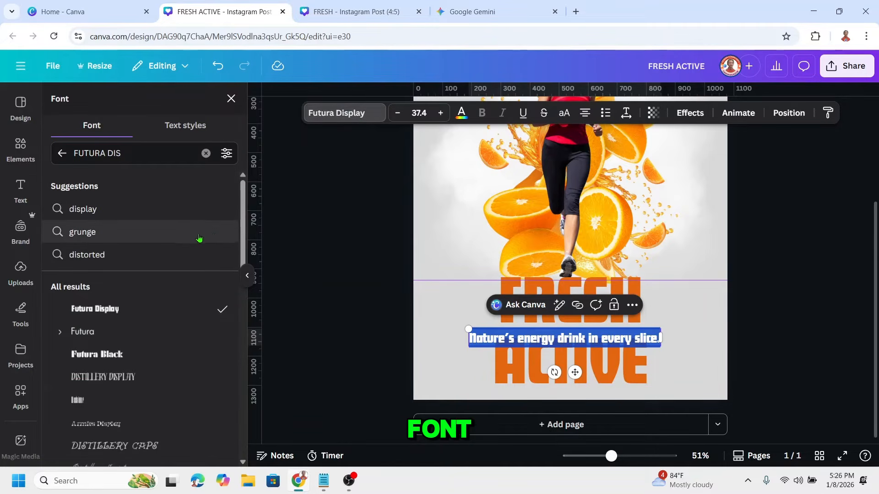
pyautogui.moveTo(128, 154); pyautogui.dragTo(27, 161)
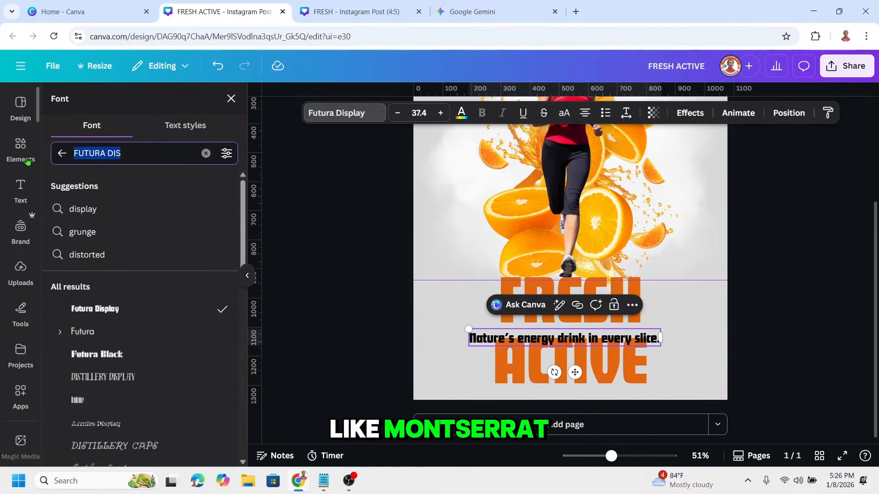
pyautogui.write('MONTS')
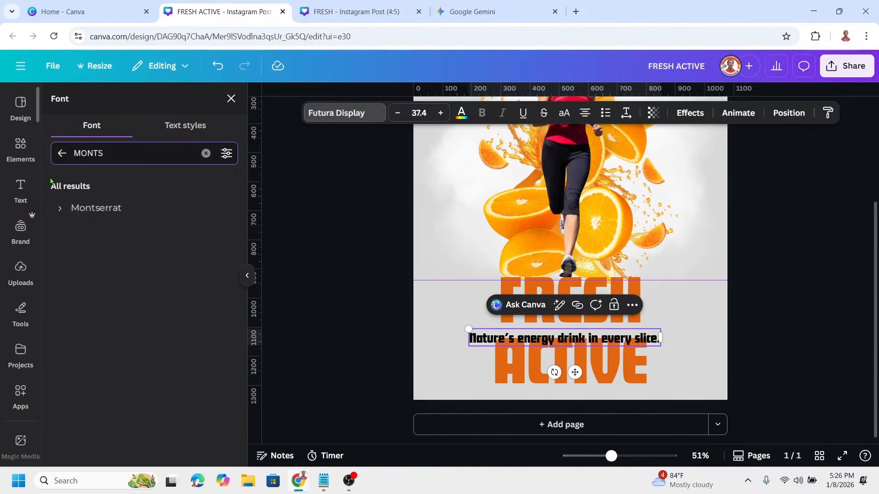
pyautogui.click(59, 211)
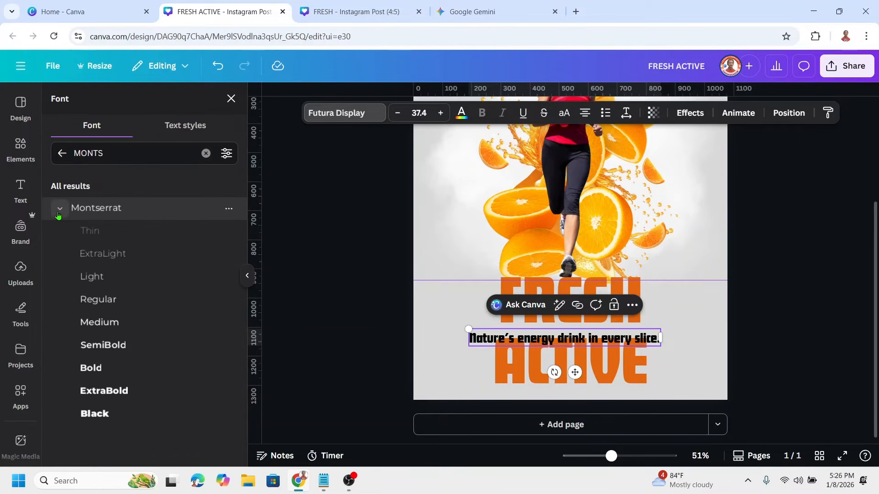
pyautogui.click(102, 328)
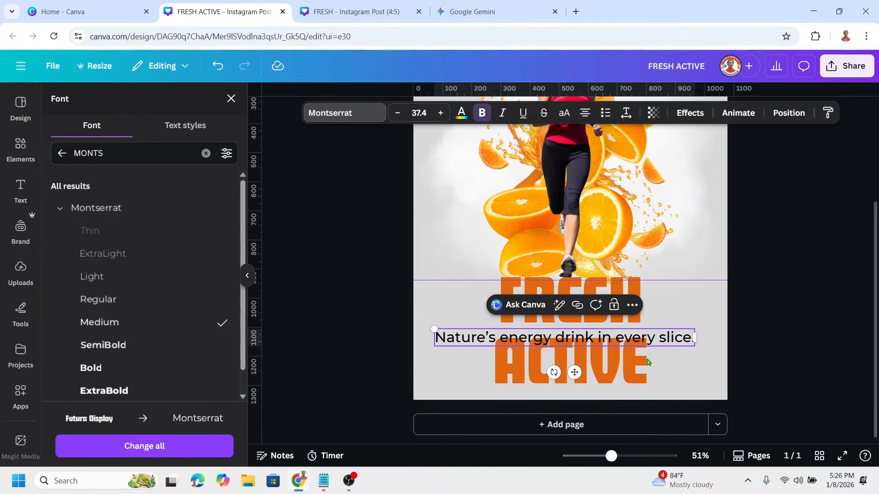
# Shrink the tagline to size 33.7, make it SemiBold and centre it between FRESH and ACTIVE.
pyautogui.moveTo(574, 369); pyautogui.dragTo(577, 362)
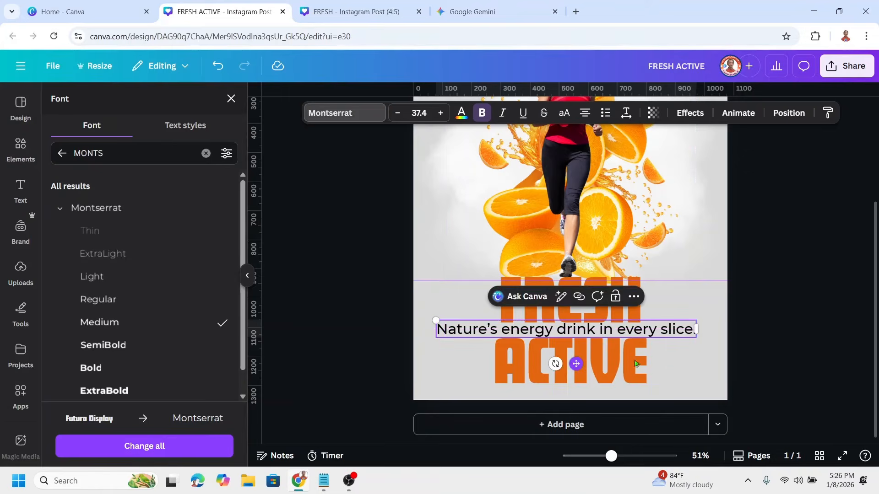
pyautogui.moveTo(697, 341); pyautogui.dragTo(672, 338)
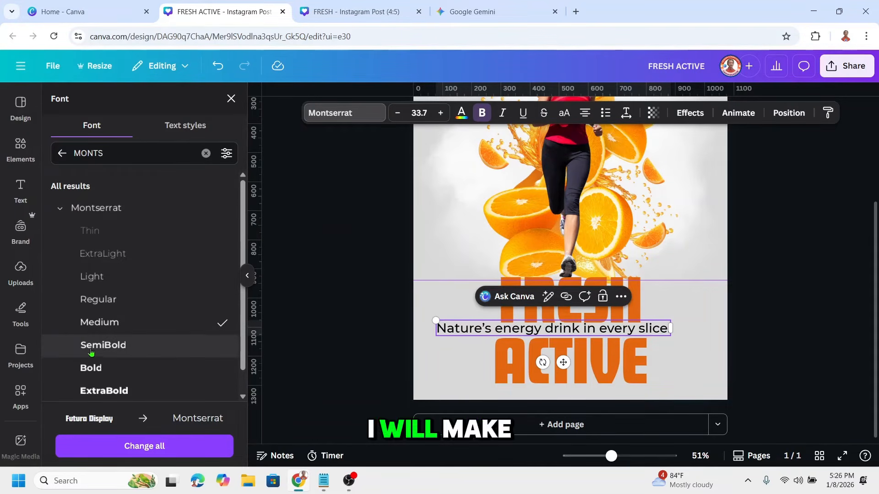
pyautogui.click(122, 346)
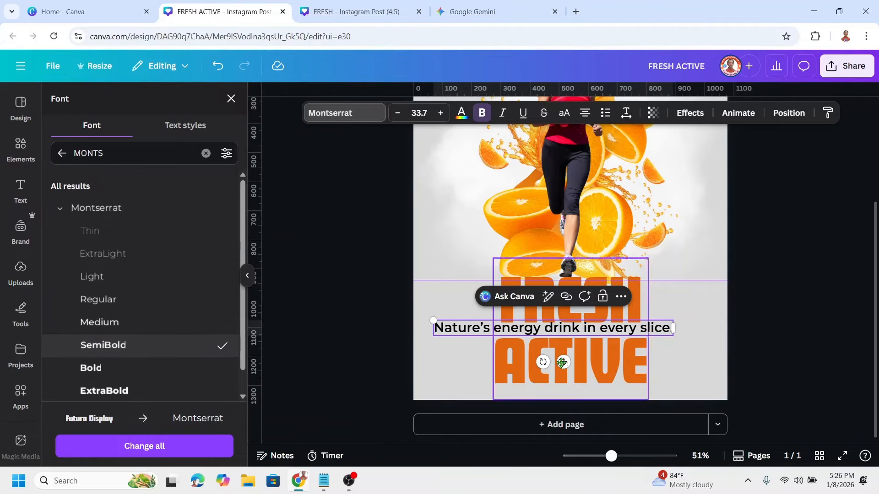
pyautogui.moveTo(564, 362); pyautogui.dragTo(577, 367)
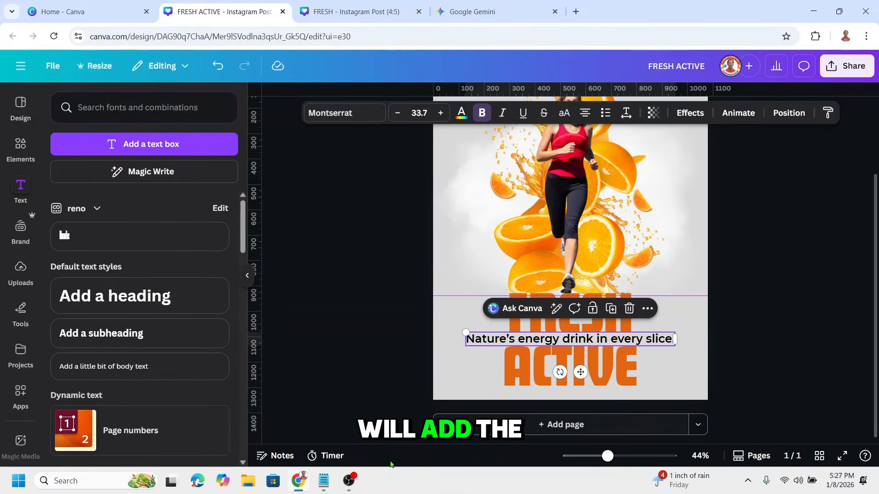
# Bring the line "Helps maintain energy levels during exercise." from Notepad into the Canva poster and place it at size 17.6 beneath ACTIVE.
pyautogui.click(323, 480)
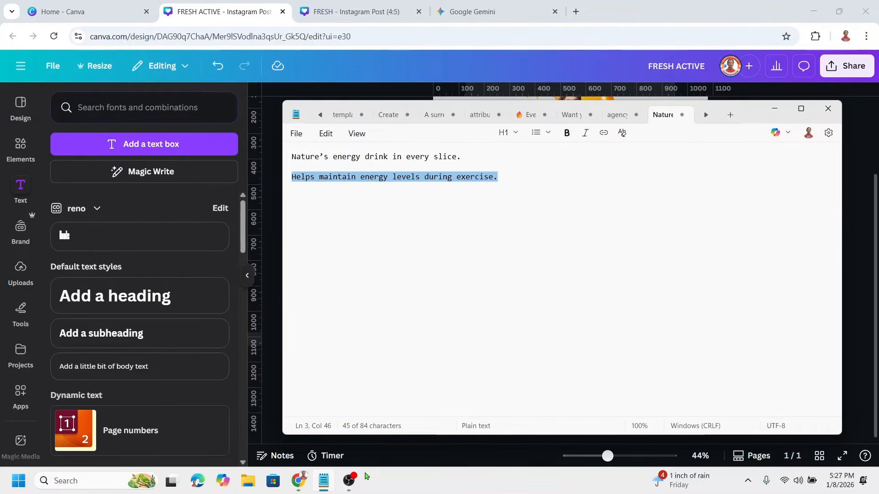
pyautogui.click(327, 486)
pyautogui.write('Helps maintain energy levels during exercise.')
pyautogui.moveTo(701, 240); pyautogui.dragTo(610, 234)
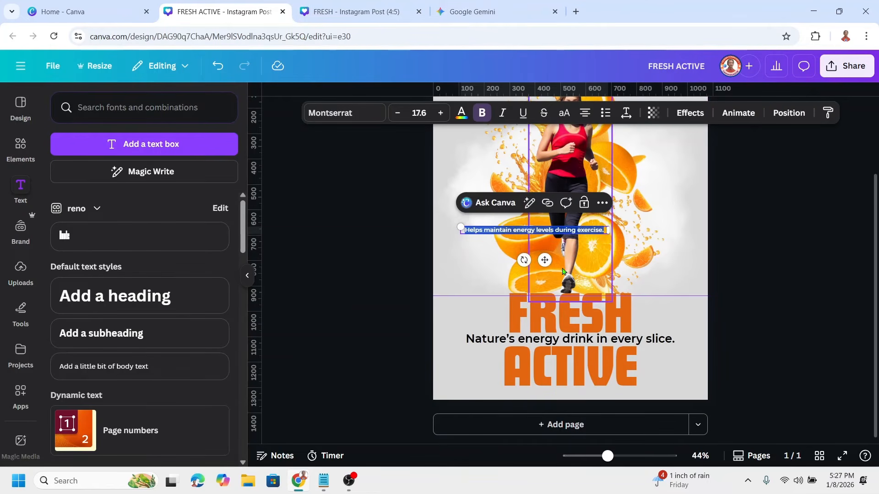
pyautogui.moveTo(543, 262); pyautogui.dragTo(586, 423)
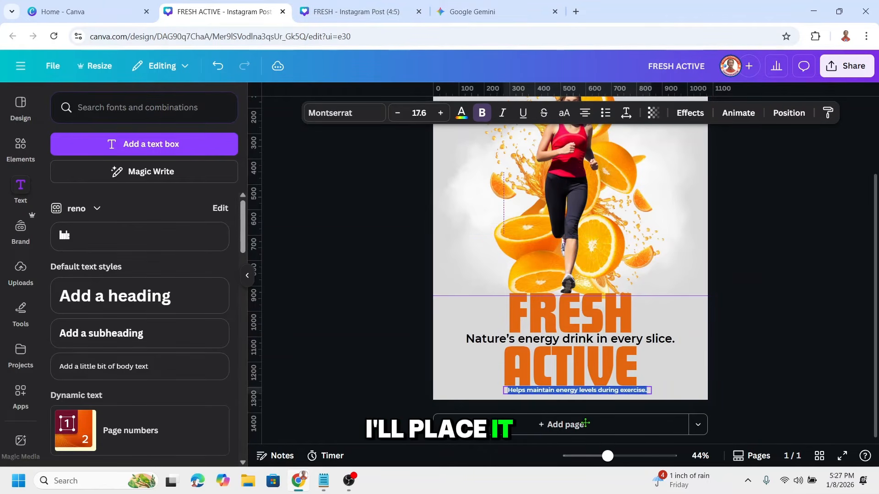
# Remove the bold from the exercise line and centre it horizontally under ACTIVE.
pyautogui.click(481, 117)
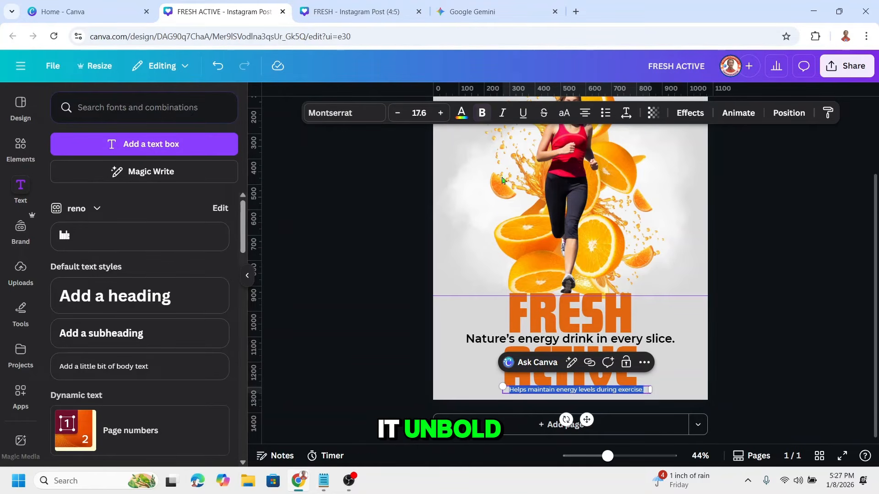
pyautogui.moveTo(617, 455); pyautogui.dragTo(625, 456)
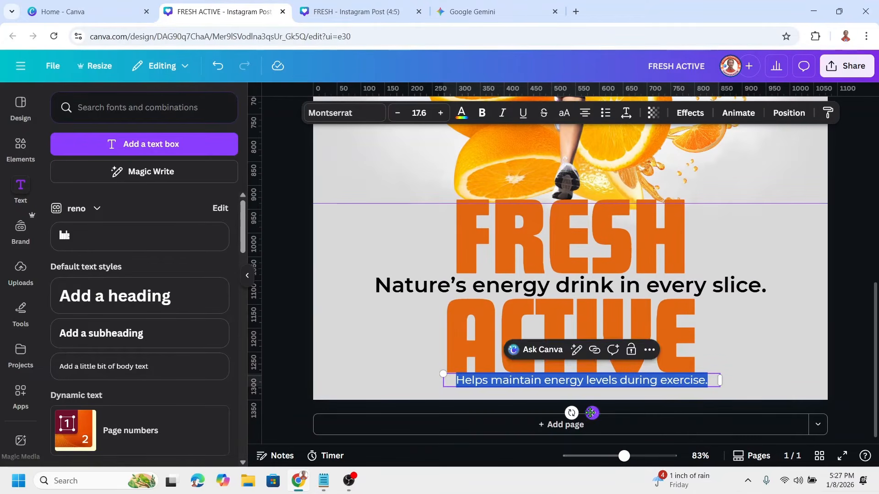
pyautogui.moveTo(592, 413); pyautogui.dragTo(581, 415)
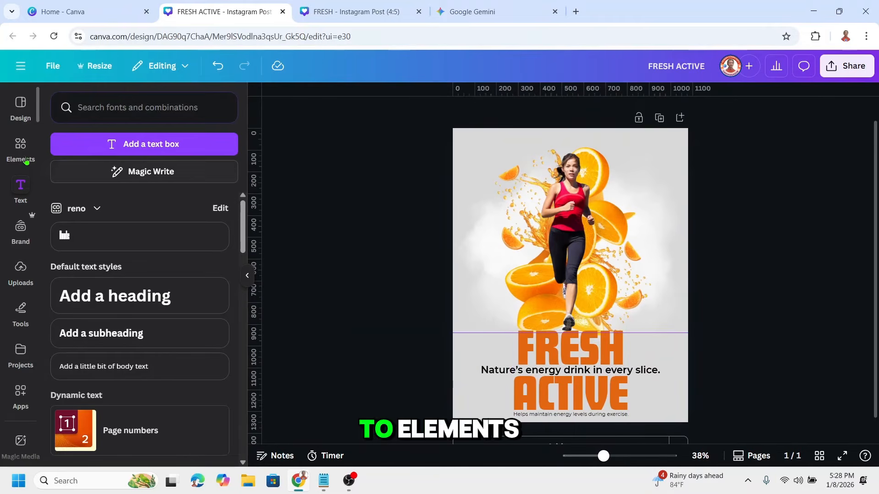
# Add a rectangle shape from the elements library to the poster and set its corner rounding to 0.
pyautogui.click(14, 153)
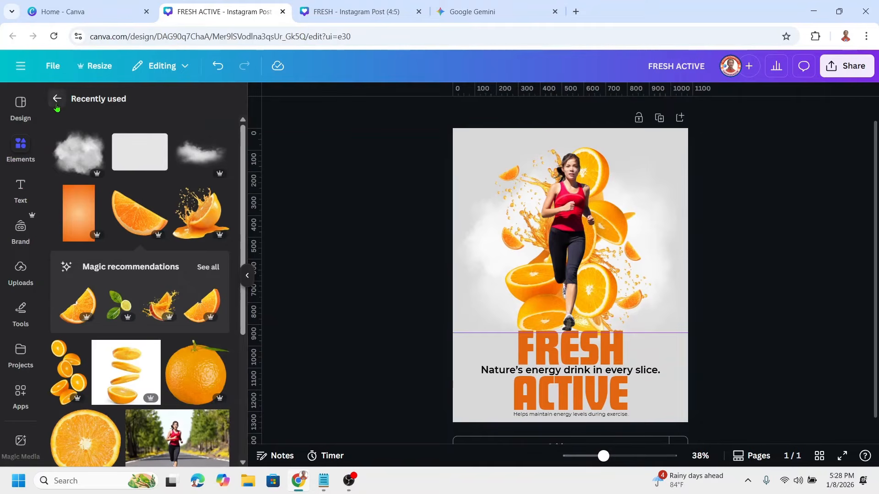
pyautogui.click(56, 100)
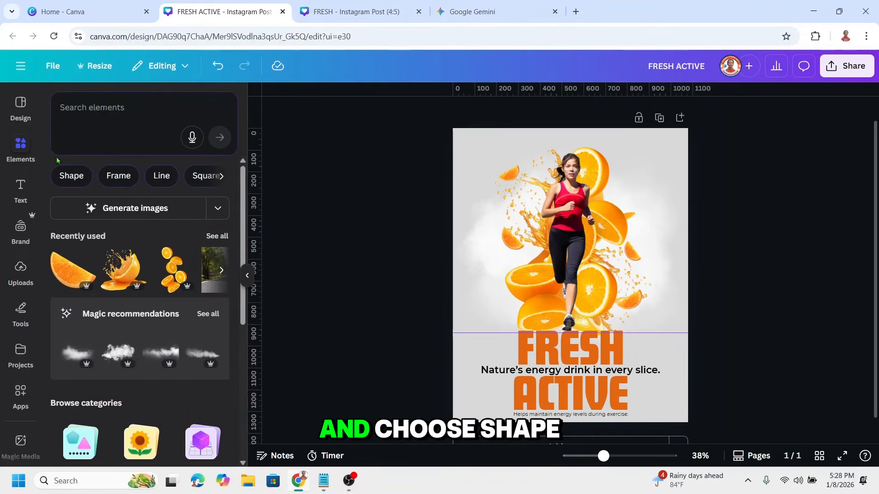
pyautogui.click(64, 177)
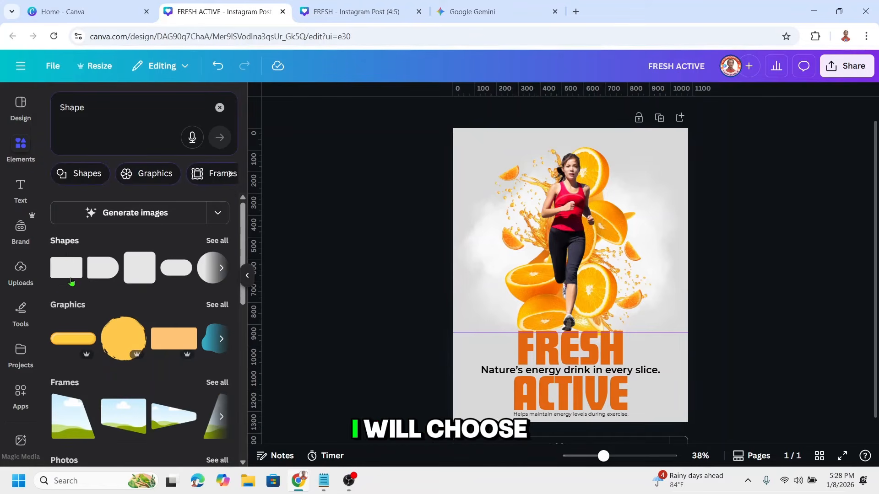
pyautogui.click(65, 275)
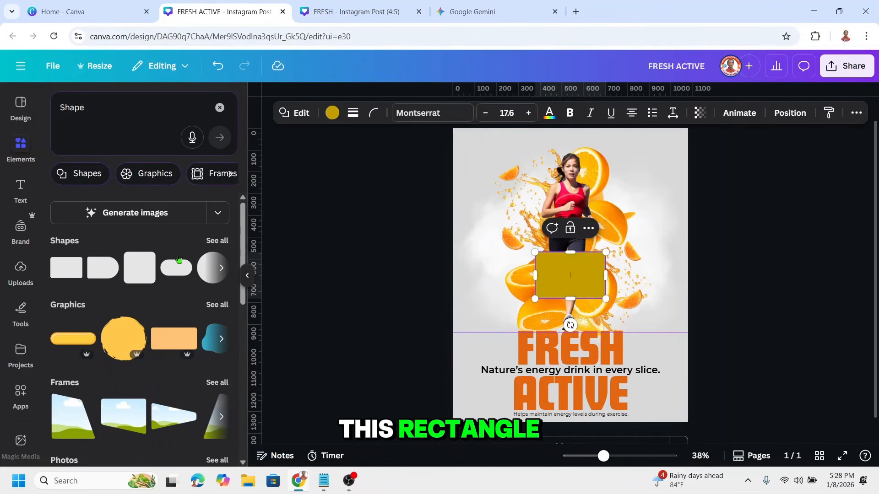
pyautogui.click(374, 114)
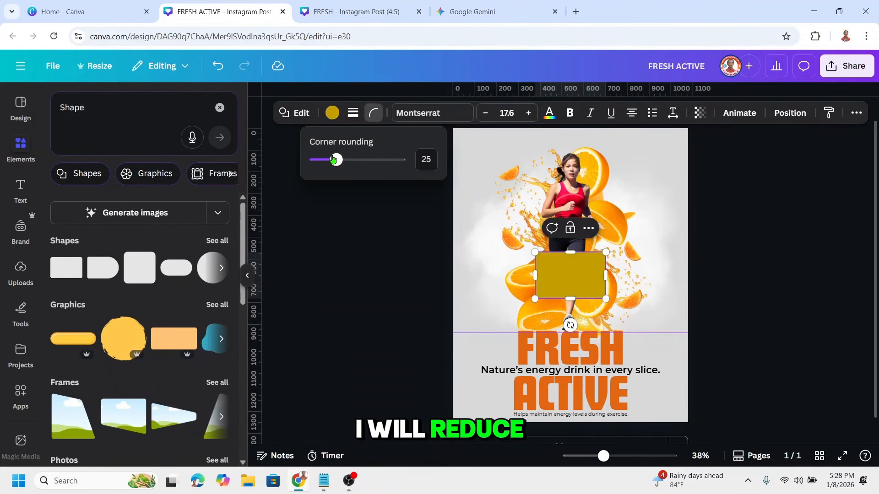
pyautogui.moveTo(338, 160); pyautogui.dragTo(293, 165)
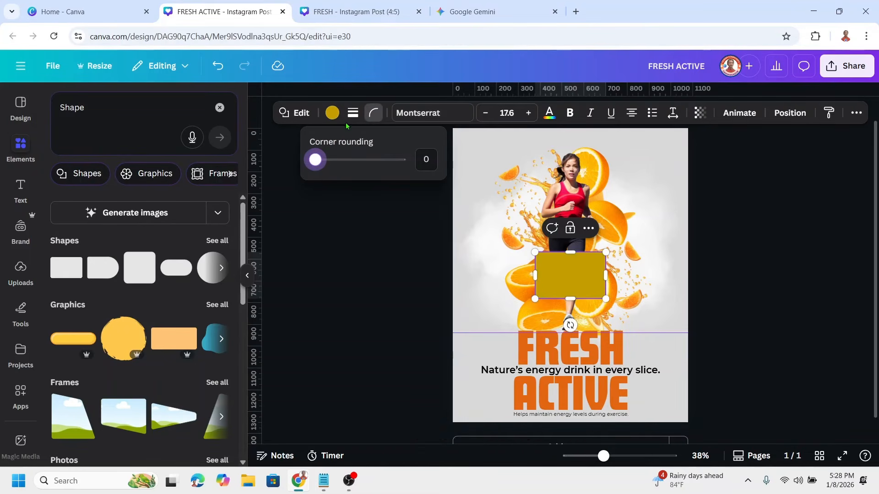
# Make the rectangle's fill transparent and give it a solid orange (#e26610) stroke with weight 15.
pyautogui.click(333, 114)
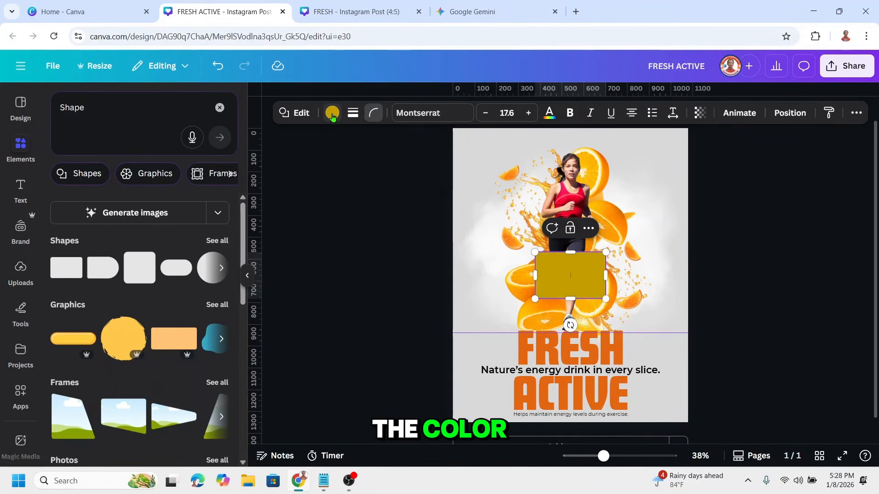
pyautogui.click(333, 114)
pyautogui.click(88, 186)
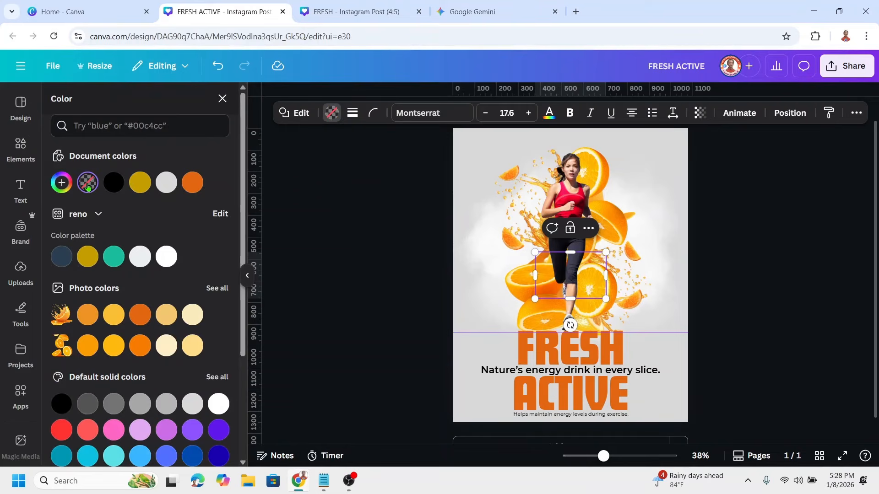
pyautogui.click(352, 113)
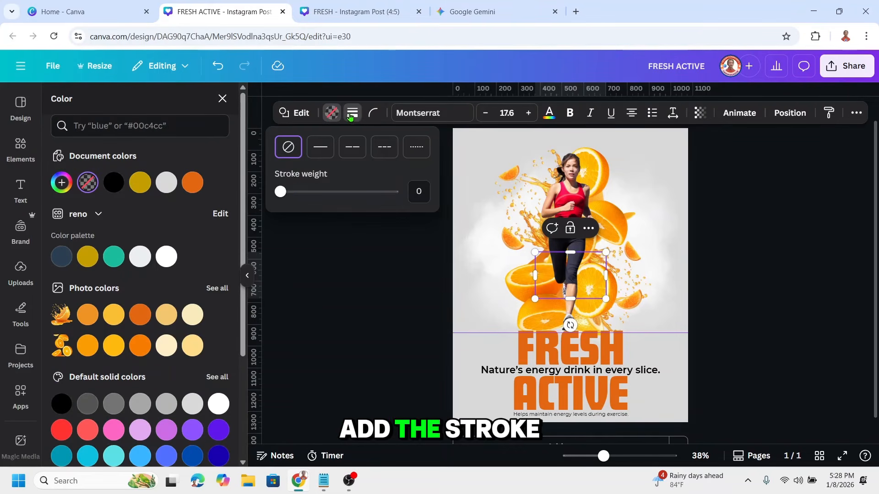
pyautogui.moveTo(285, 193); pyautogui.dragTo(292, 193)
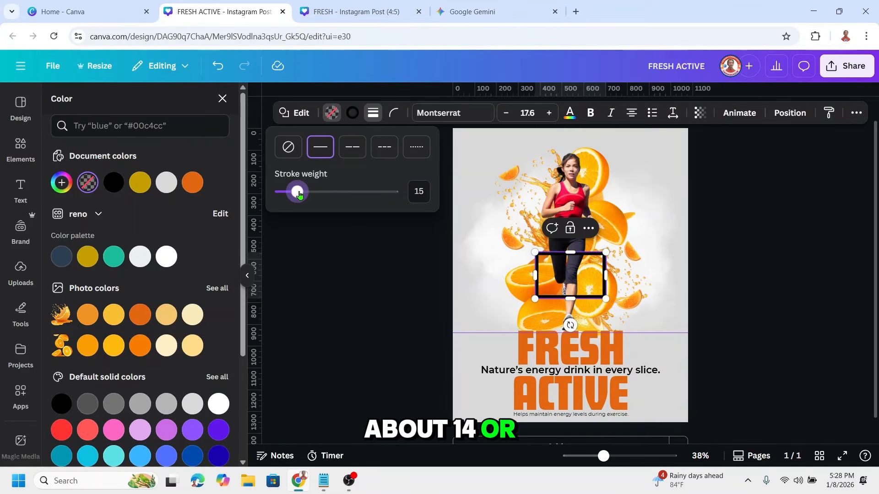
pyautogui.click(351, 114)
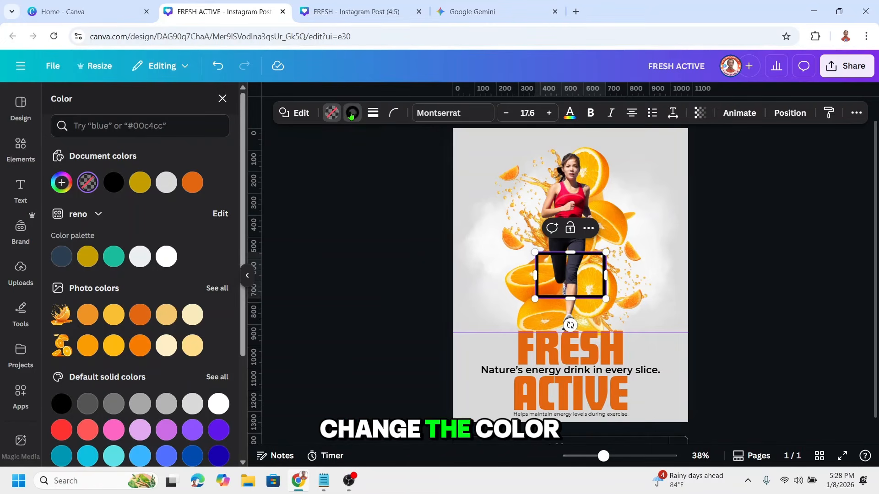
pyautogui.click(351, 114)
pyautogui.click(141, 183)
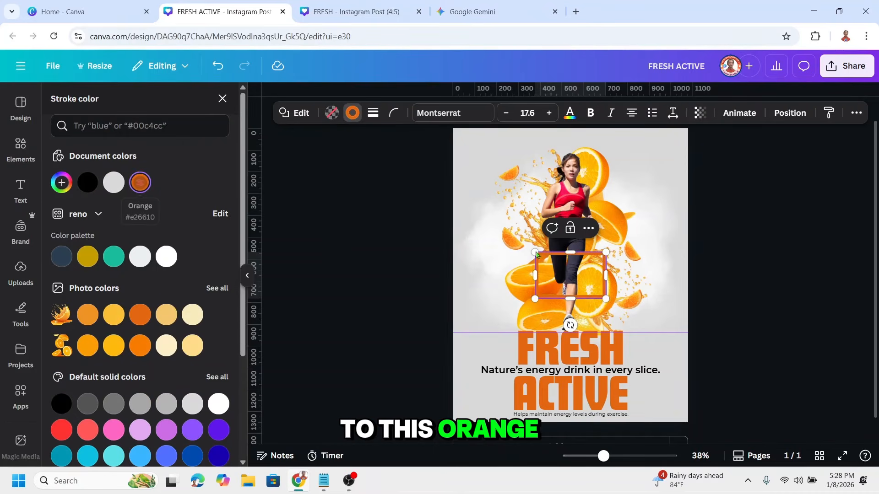
# Stretch the outlined rectangle to nearly the full page height and widen it to about the width of the word FRESH.
pyautogui.moveTo(571, 252); pyautogui.dragTo(581, 137)
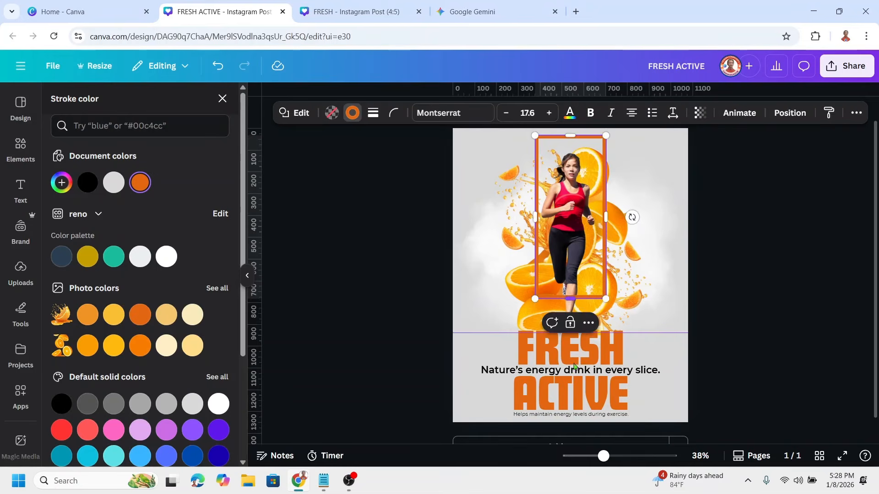
pyautogui.moveTo(570, 298); pyautogui.dragTo(572, 422)
pyautogui.moveTo(608, 283)
pyautogui.mouseDown()
pyautogui.moveTo(630, 287)
pyautogui.moveTo(575, 273)
pyautogui.mouseUp()
pyautogui.click(585, 278)
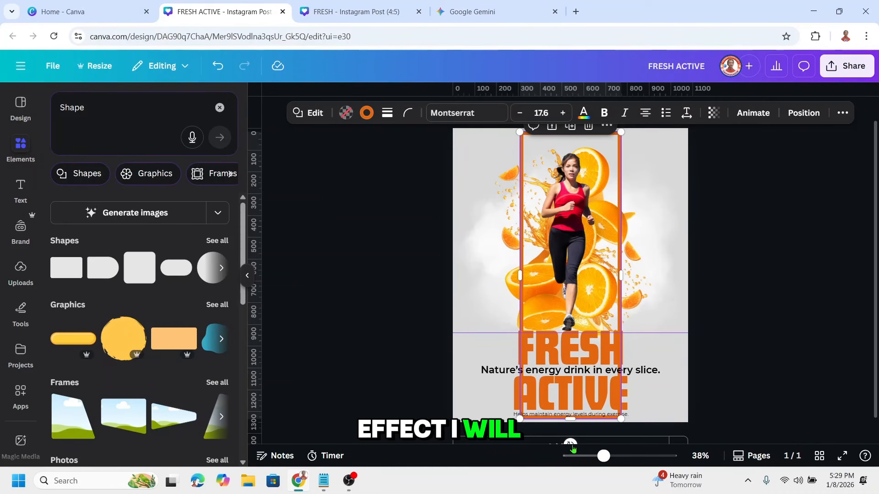
# Tilt the orange frame diagonally from upper left to lower right and enlarge it until its corners extend past the page edges.
pyautogui.moveTo(572, 448); pyautogui.dragTo(671, 429)
pyautogui.moveTo(691, 368); pyautogui.dragTo(697, 374)
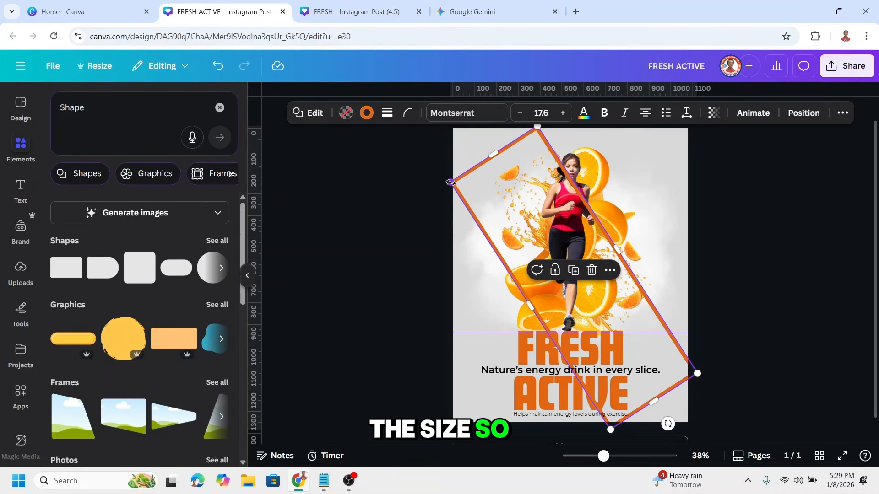
pyautogui.moveTo(451, 182); pyautogui.dragTo(444, 177)
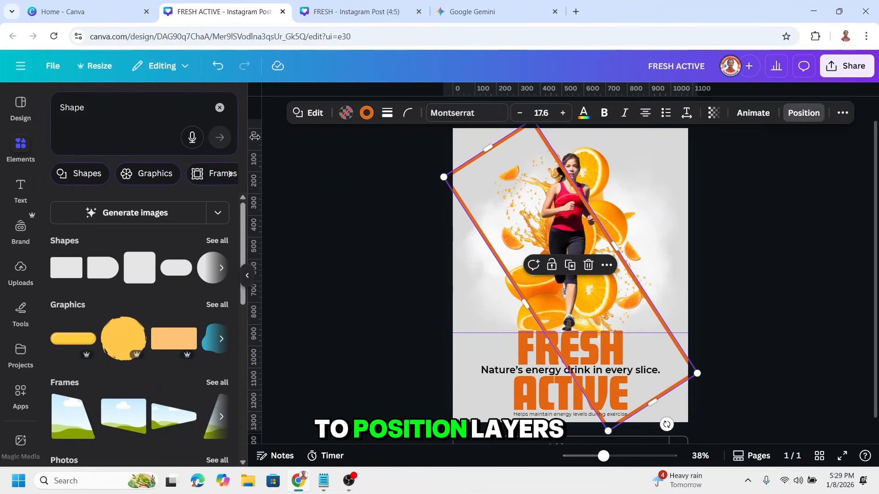
# Move the frame's layer behind the runner and orange splashes, directly above the cloud, and set its transparency to 34.
pyautogui.moveTo(161, 308); pyautogui.dragTo(166, 398)
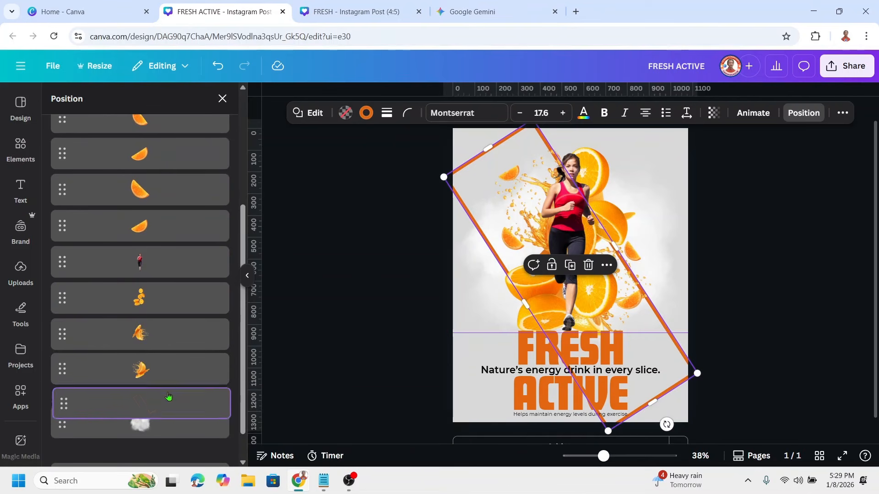
pyautogui.click(714, 115)
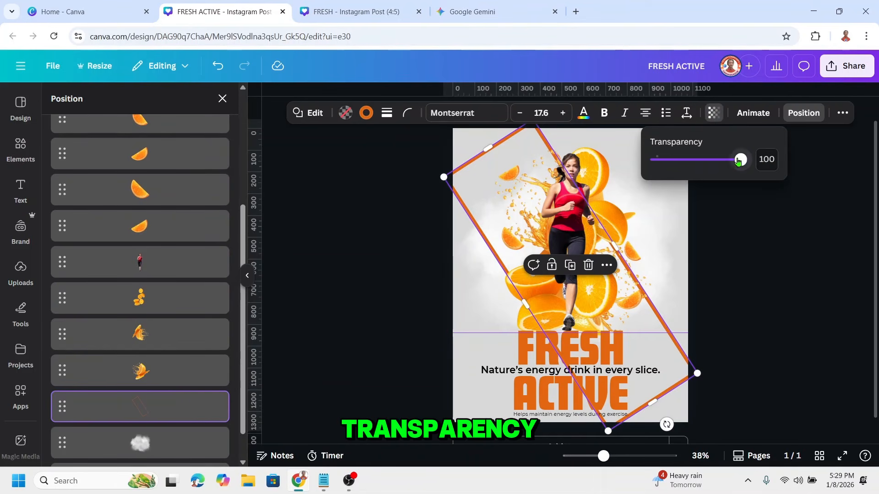
pyautogui.moveTo(740, 160); pyautogui.dragTo(700, 162)
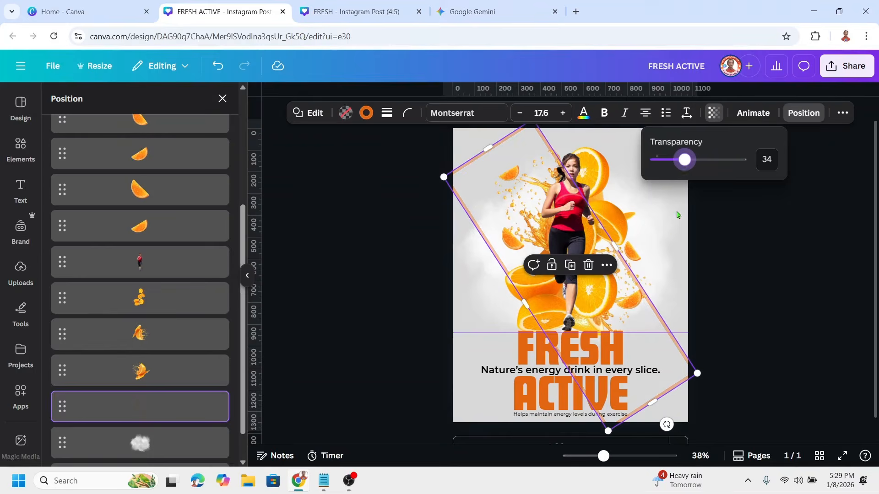
pyautogui.click(731, 251)
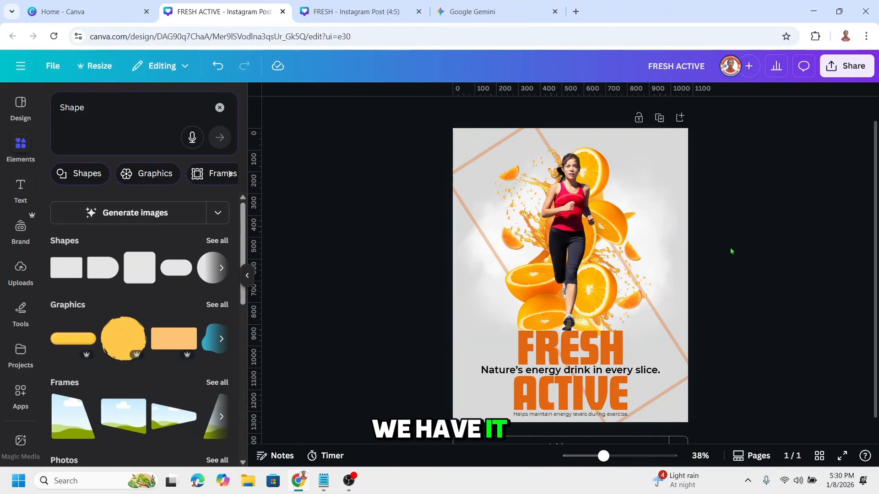